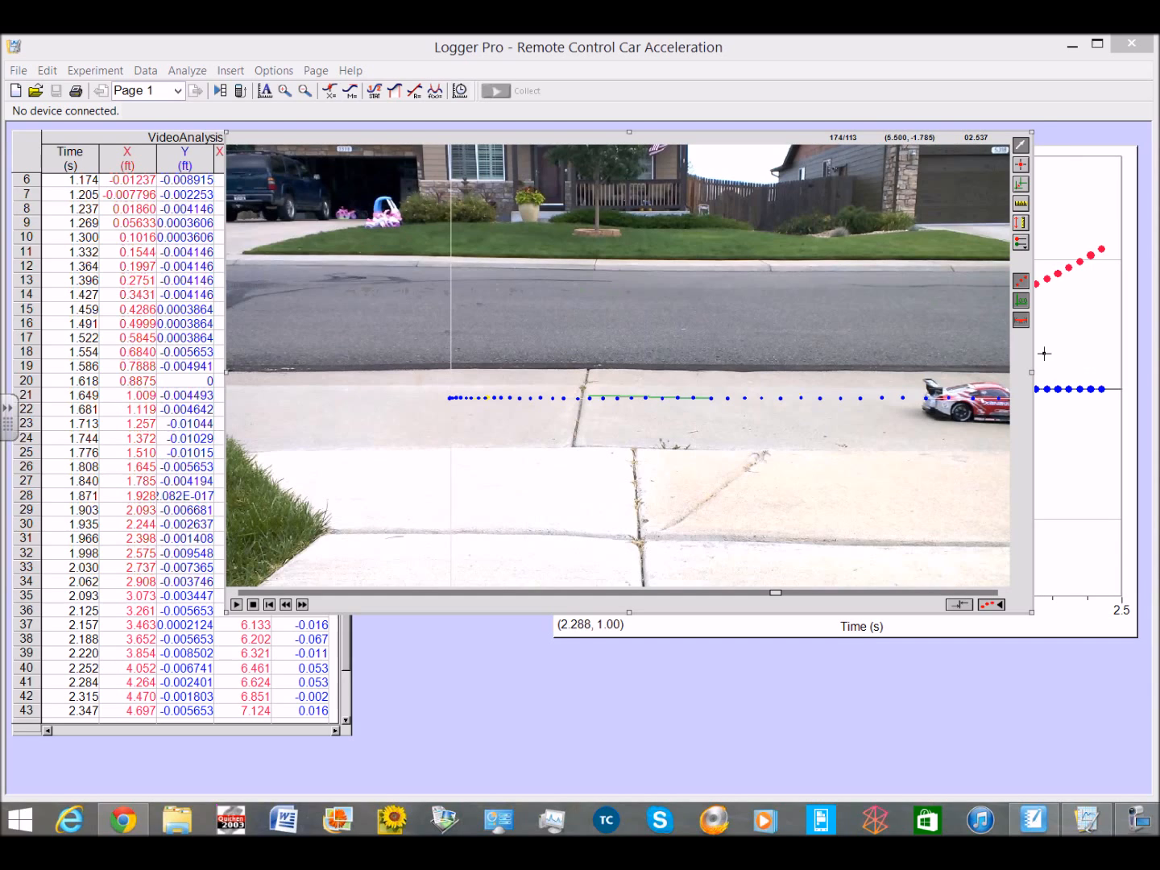
- Shrink the video and the graph so the data table is uncovered, and stack the graph directly below the video
{"action": "left_click_drag", "start_coordinate": [1028, 141], "coordinate": [739, 296]}
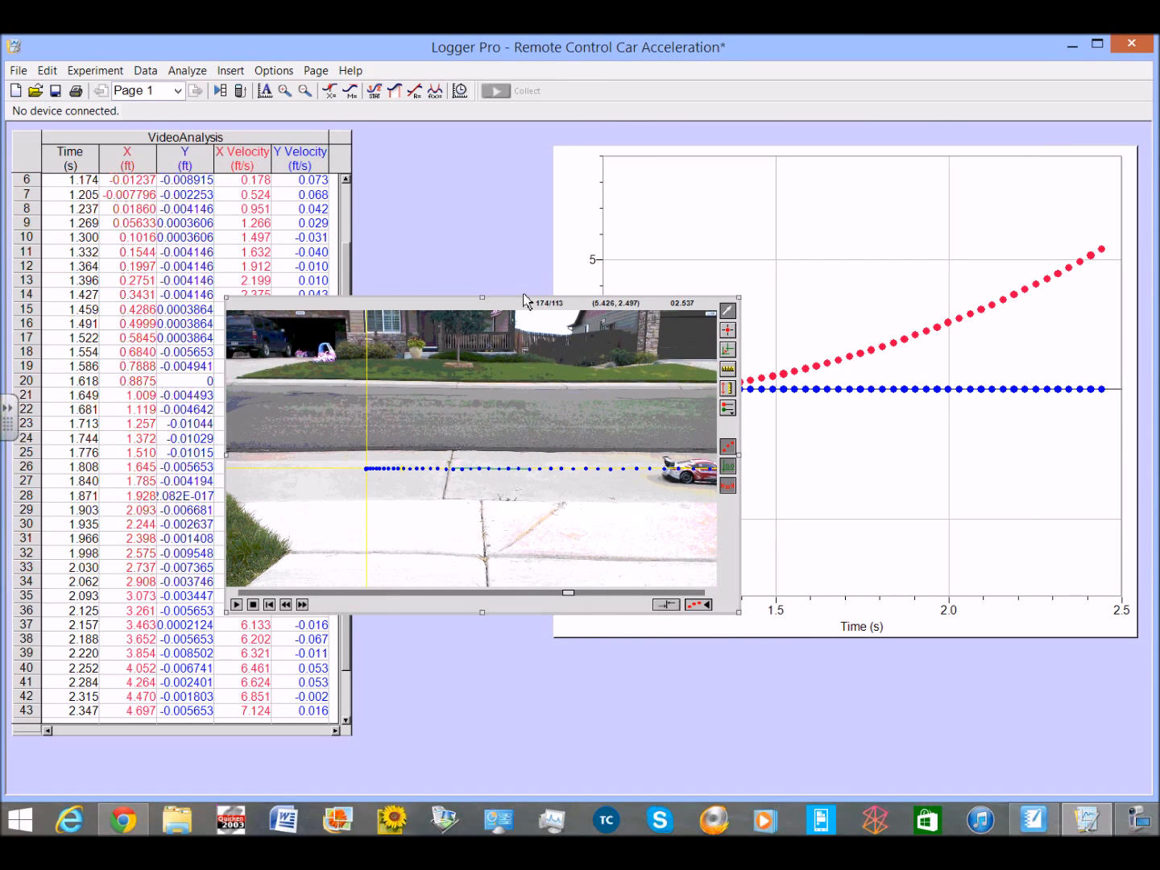
{"action": "left_click_drag", "start_coordinate": [533, 309], "coordinate": [902, 138]}
{"action": "left_click", "coordinate": [576, 181]}
{"action": "left_click_drag", "start_coordinate": [555, 147], "coordinate": [602, 246]}
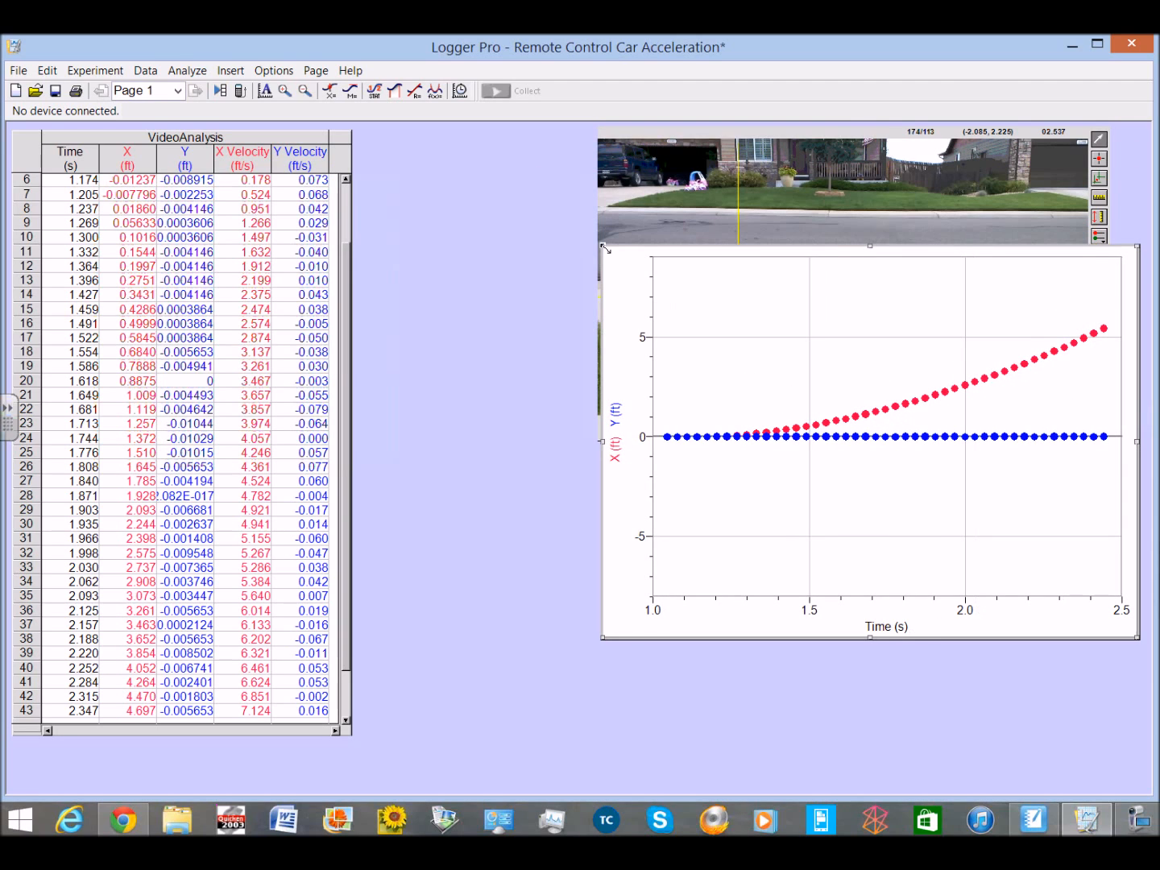
{"action": "left_click_drag", "start_coordinate": [756, 274], "coordinate": [740, 428]}
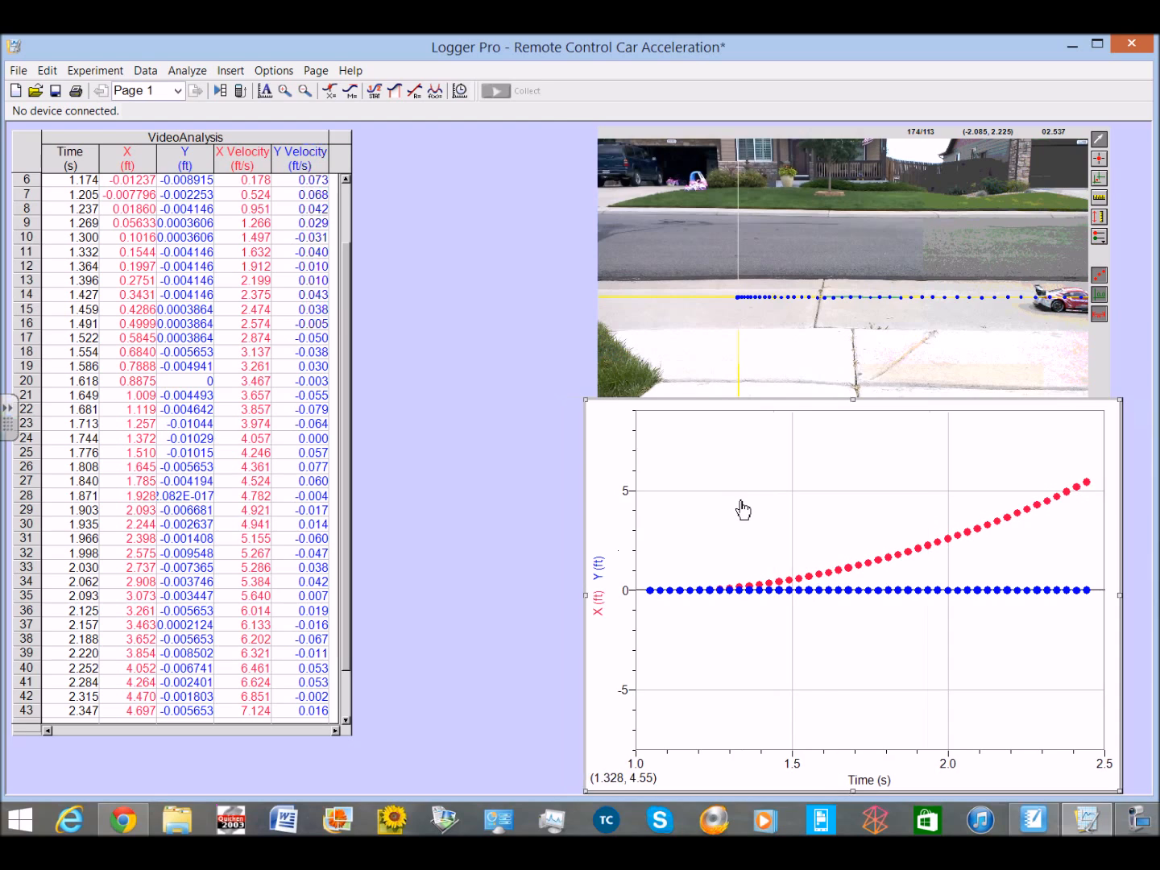
{"action": "left_click_drag", "start_coordinate": [589, 404], "coordinate": [599, 453]}
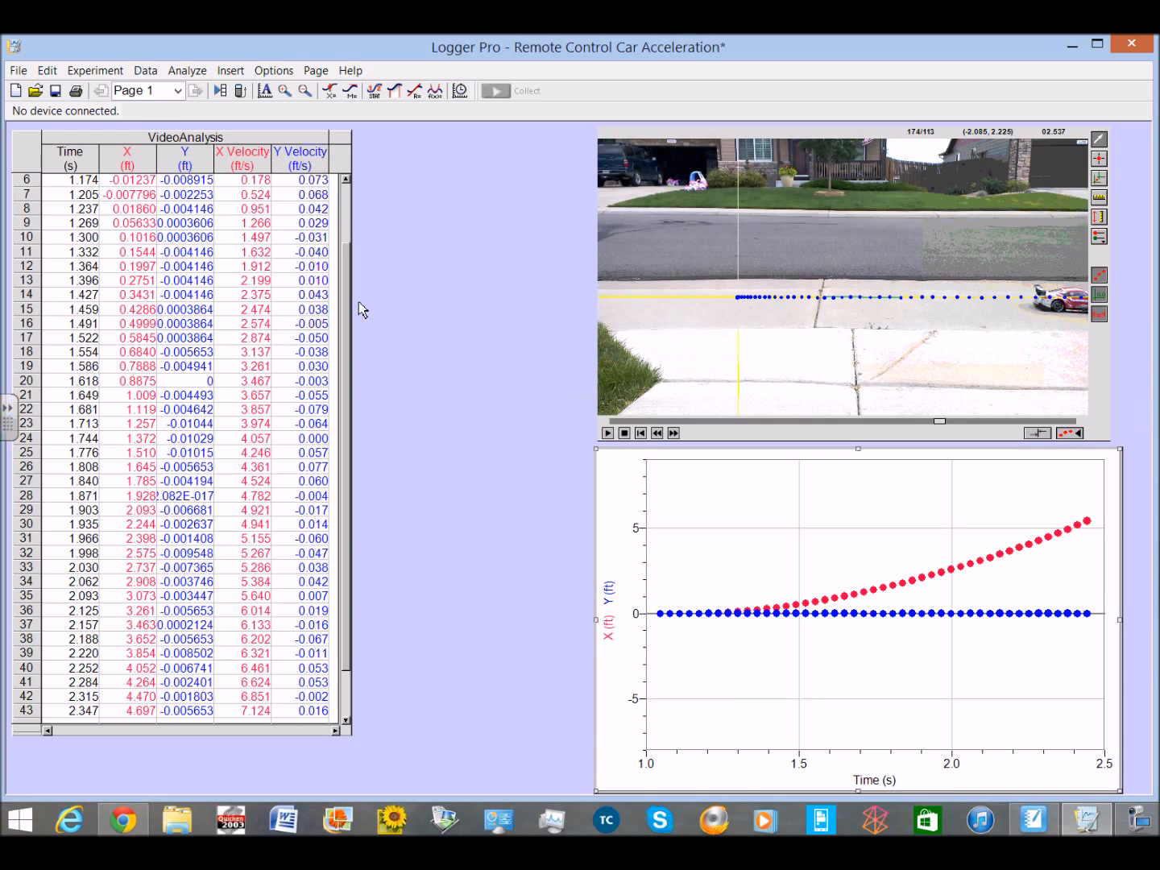
- Widen the VideoAnalysis data table slightly and show its first rows
{"action": "left_click", "coordinate": [316, 380]}
{"action": "left_click_drag", "start_coordinate": [351, 432], "coordinate": [401, 432]}
{"action": "left_click", "coordinate": [703, 149]}
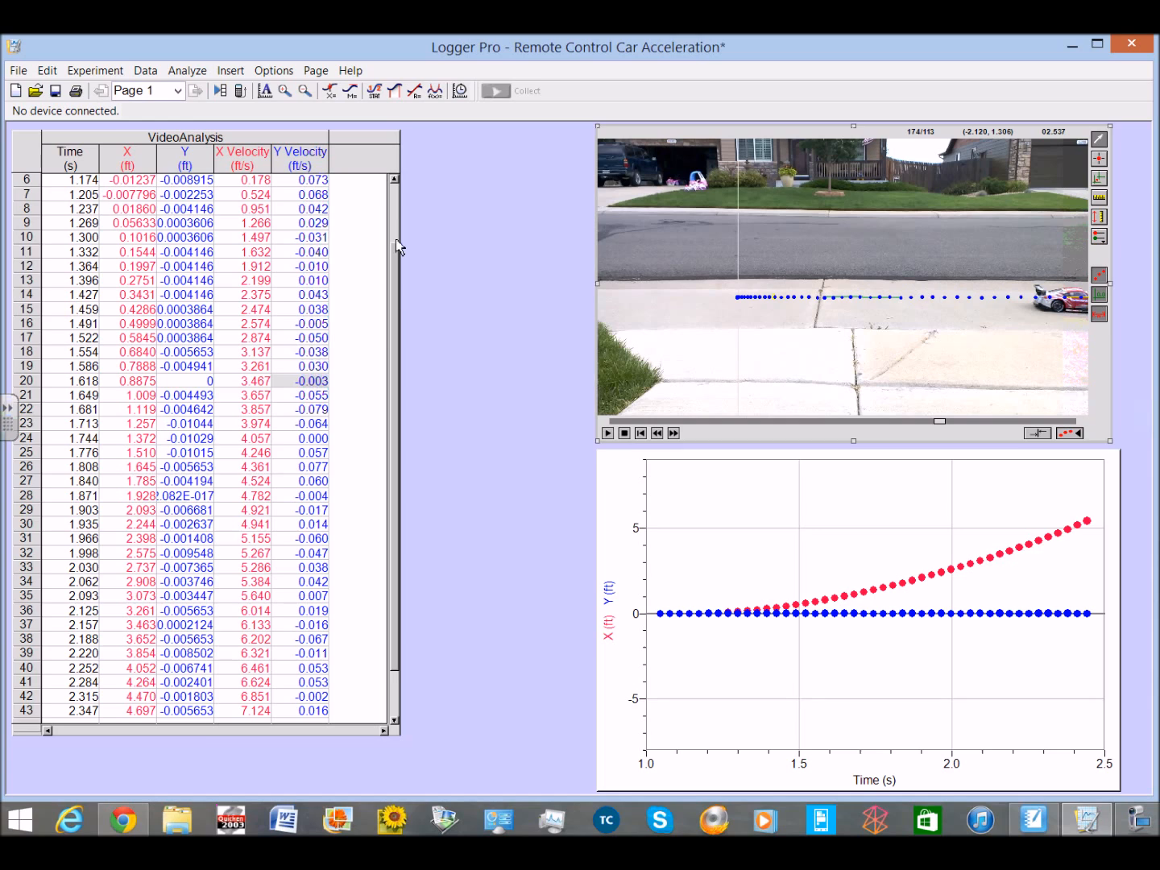
{"action": "left_click_drag", "start_coordinate": [396, 238], "coordinate": [396, 198]}
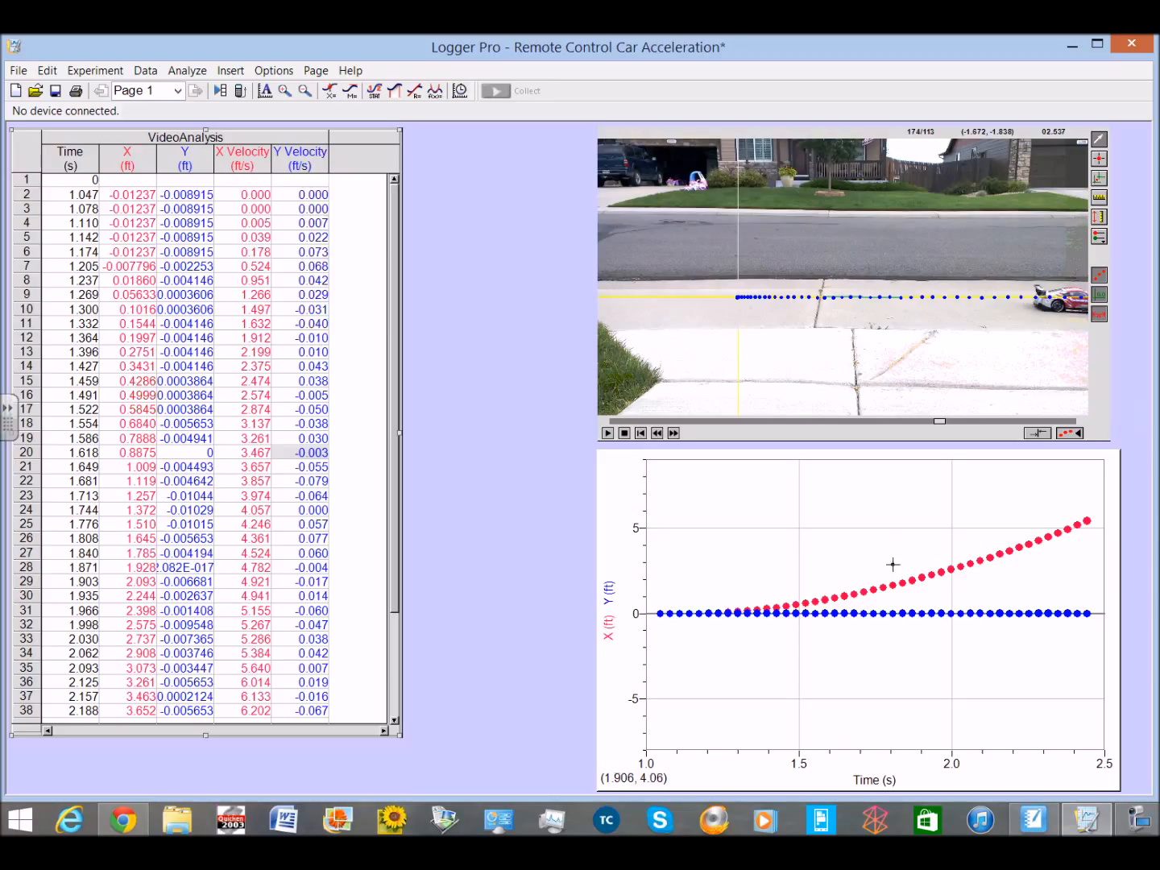
- Plot only X against time on the graph, and after that only Y against time
{"action": "left_click", "coordinate": [612, 630]}
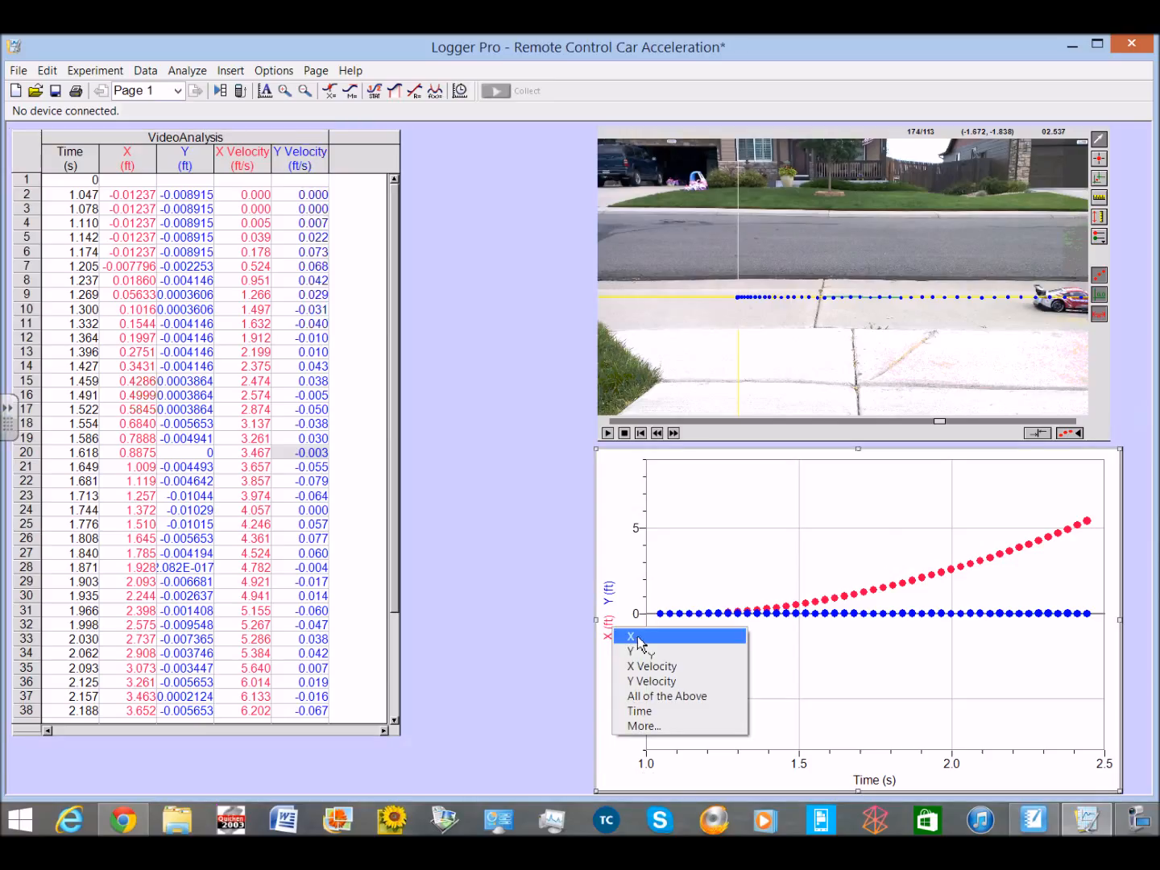
{"action": "left_click", "coordinate": [638, 639]}
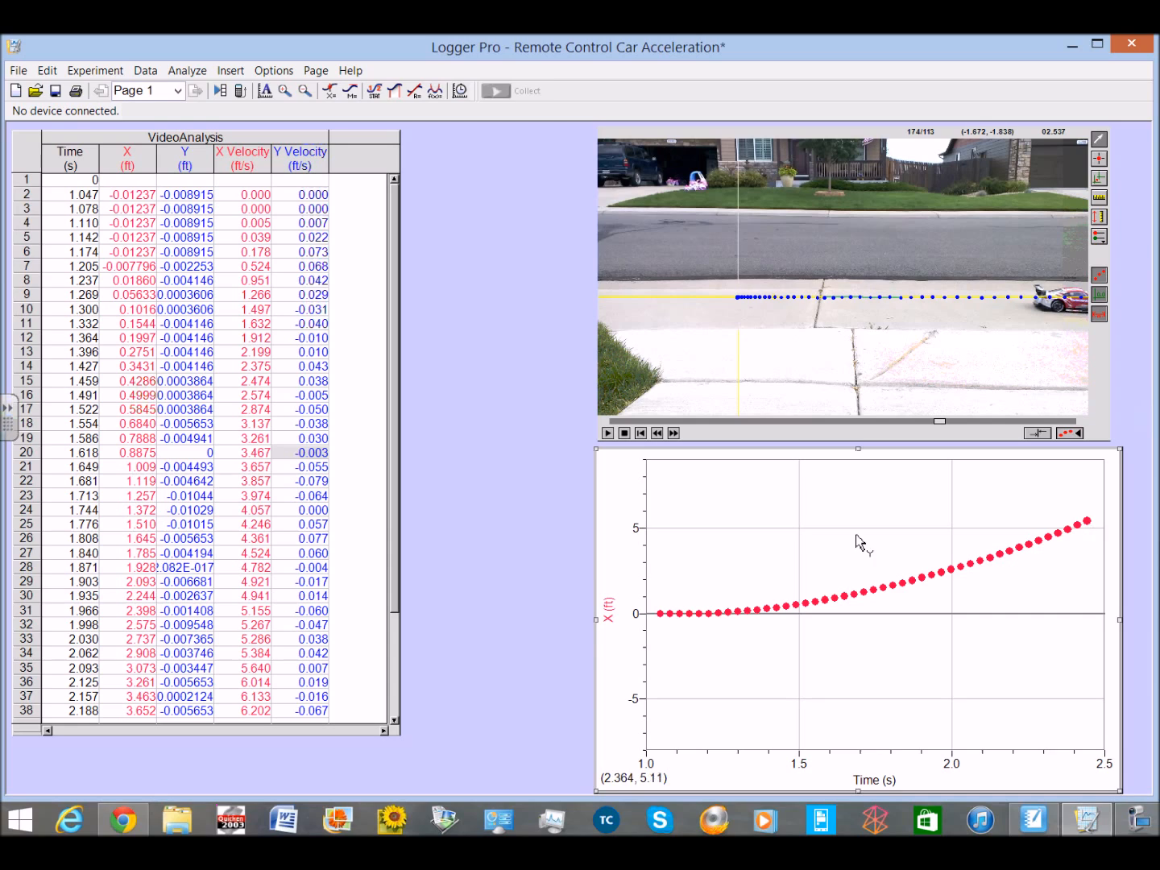
{"action": "left_click", "coordinate": [609, 618]}
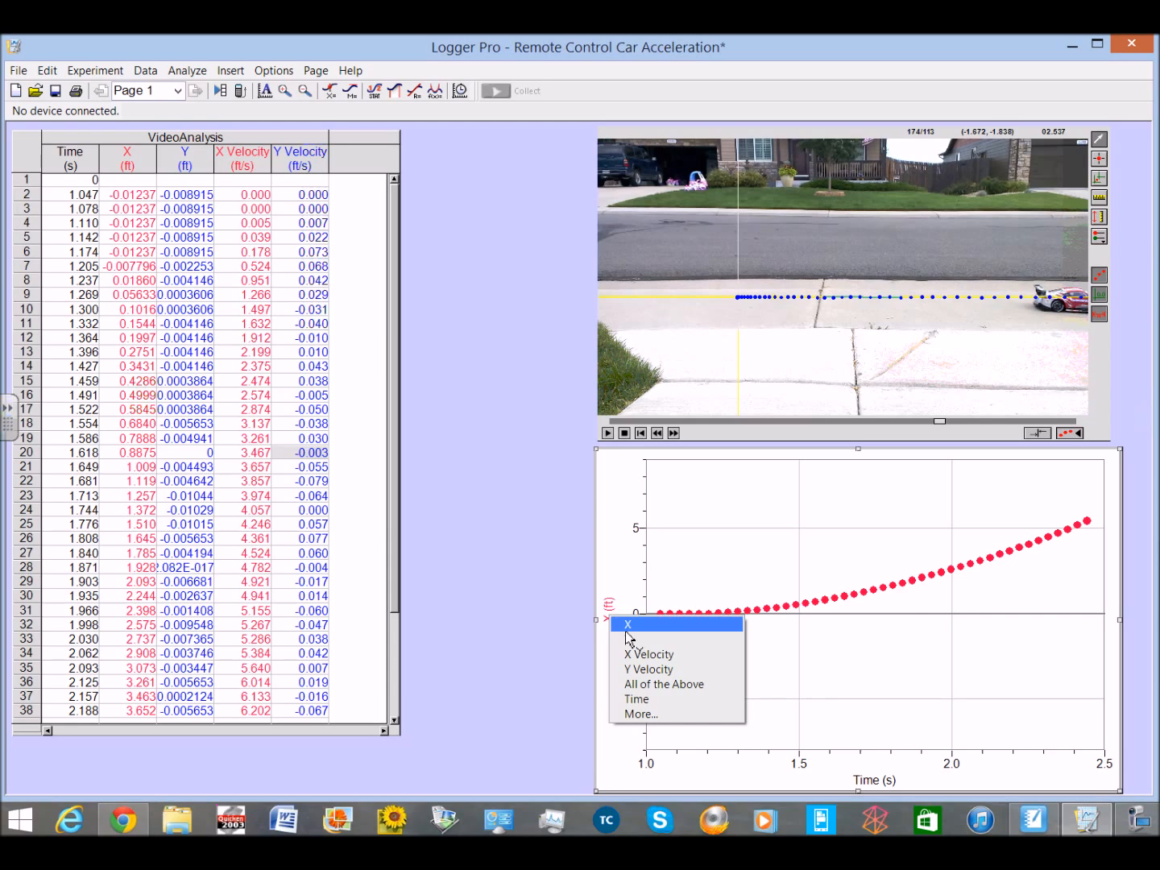
{"action": "left_click", "coordinate": [627, 638]}
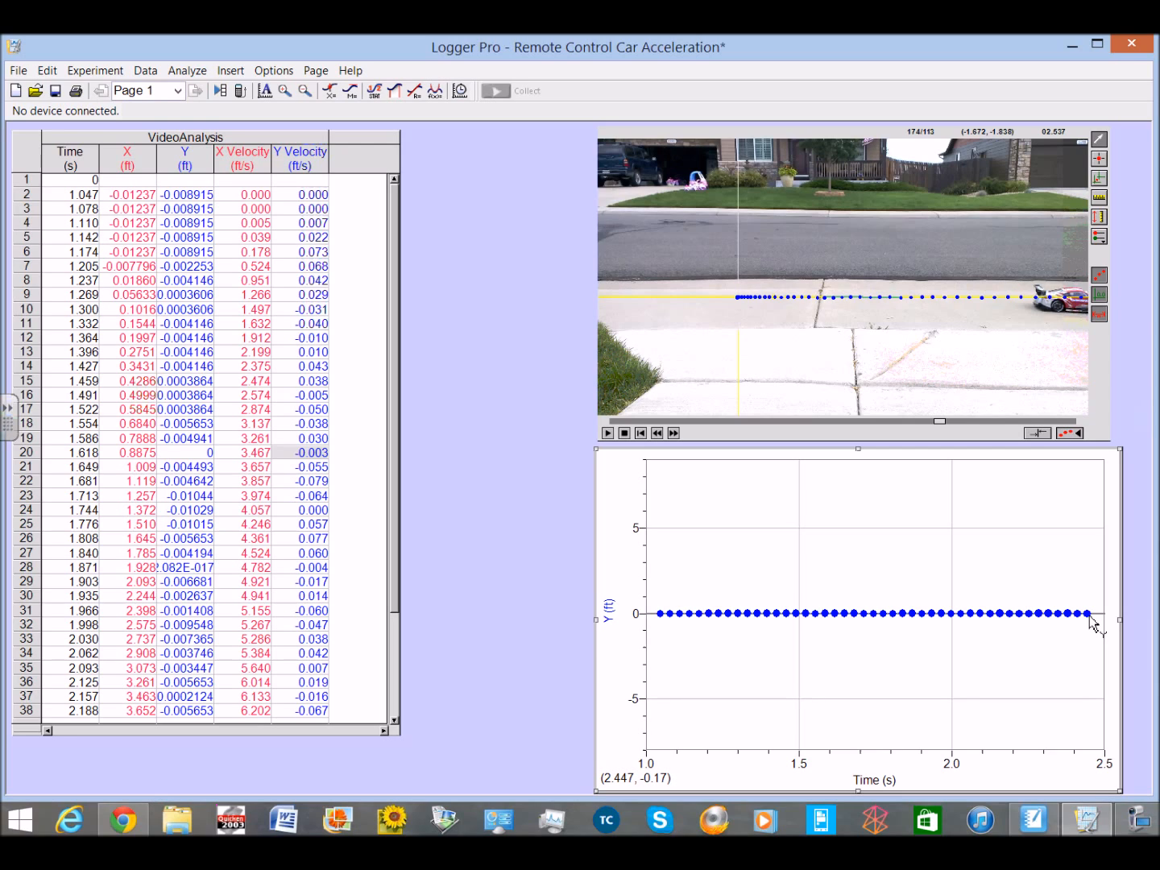
- Plot only X Velocity against time on the graph
{"action": "left_click", "coordinate": [613, 609]}
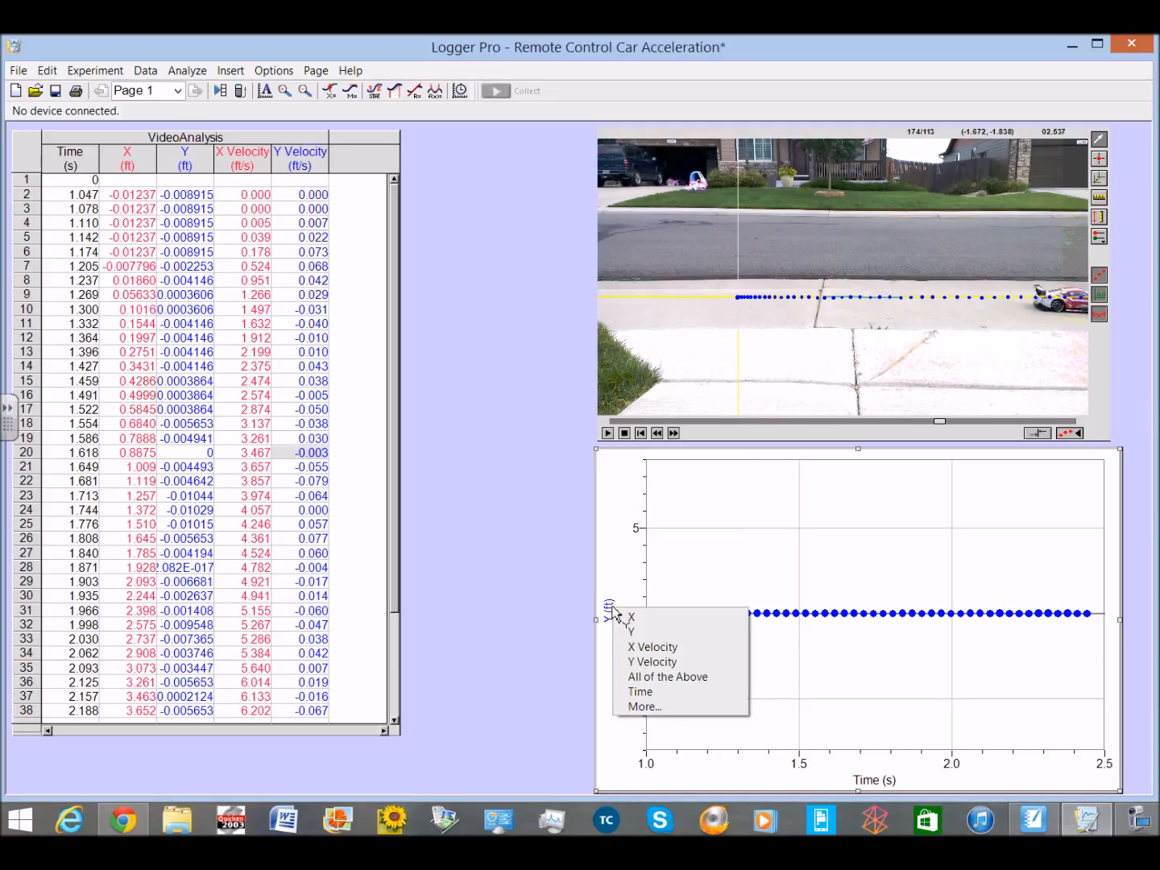
{"action": "left_click", "coordinate": [618, 570]}
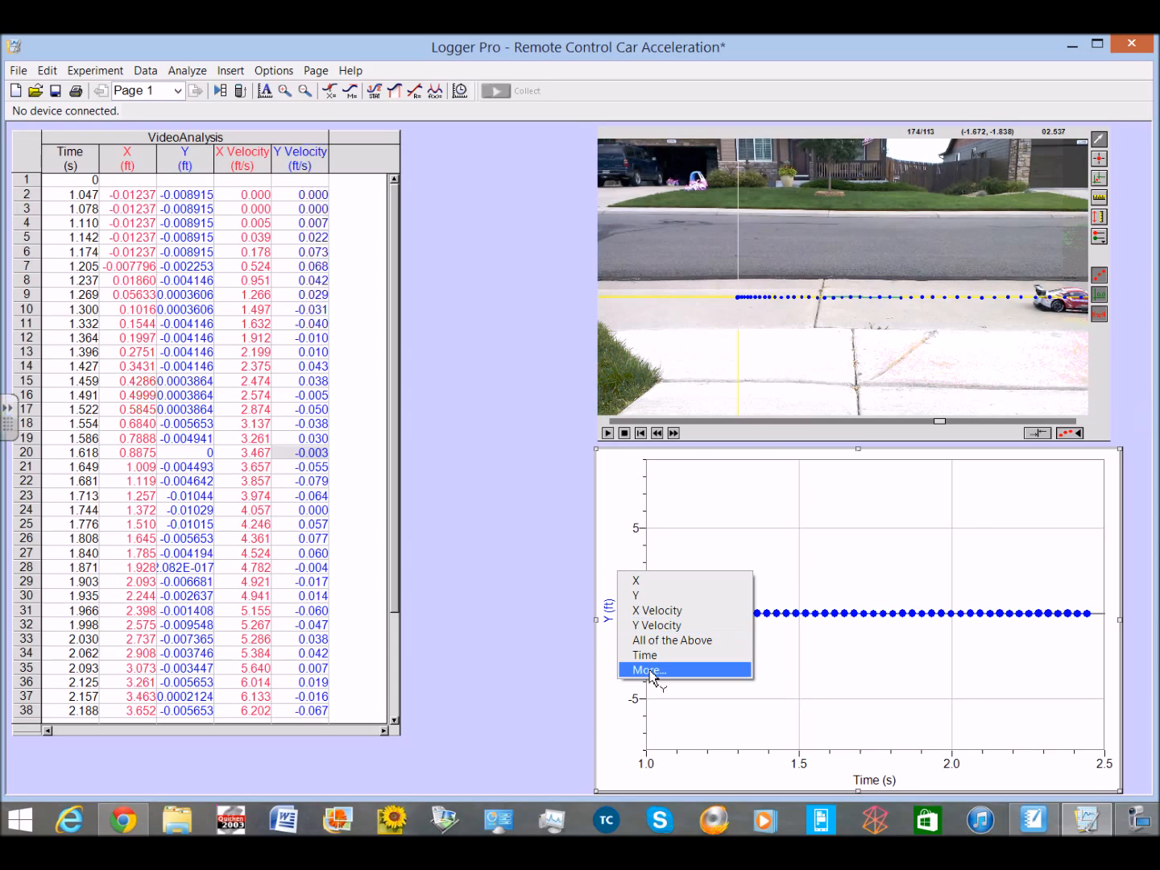
{"action": "left_click", "coordinate": [654, 613]}
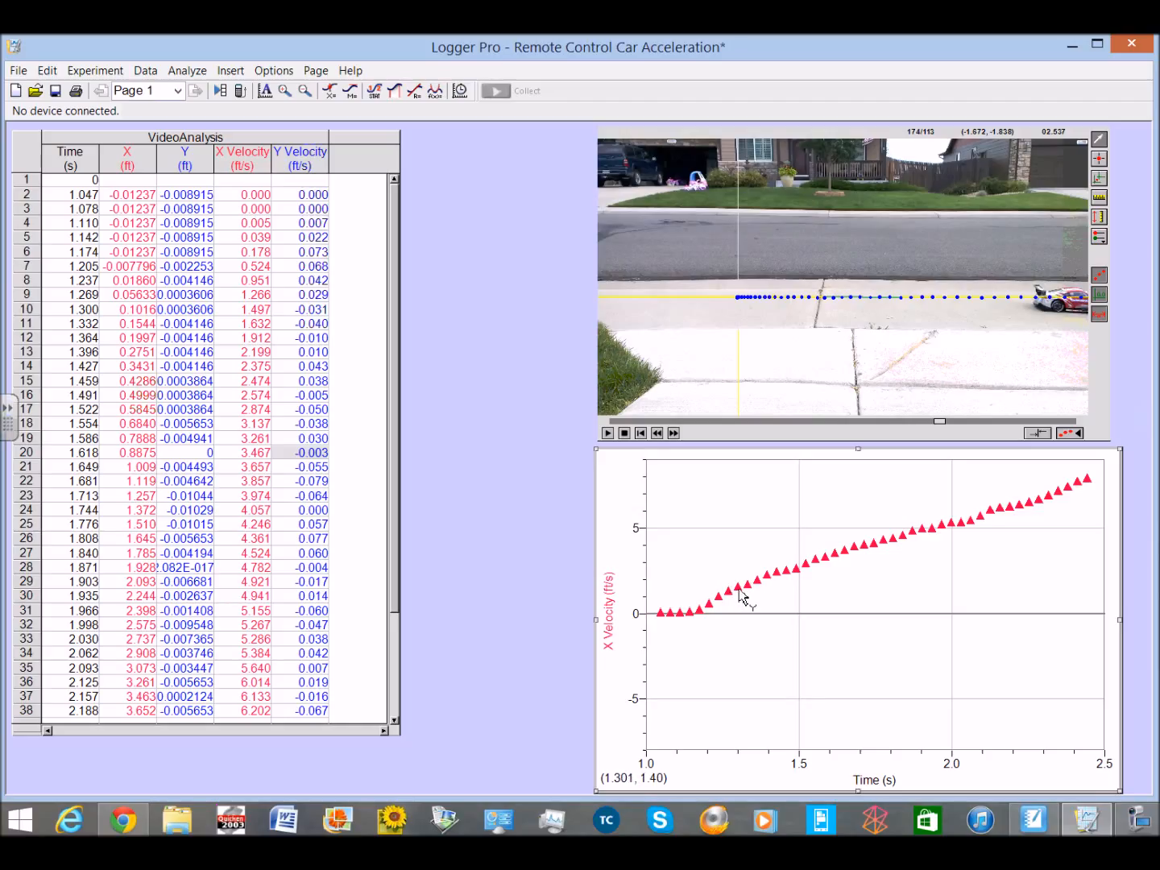
- Examine the velocity graph's steady section from about 1.3 s onward and its early section from about 1.16 to 1.28 s
{"action": "left_click_drag", "start_coordinate": [738, 592], "coordinate": [1090, 564]}
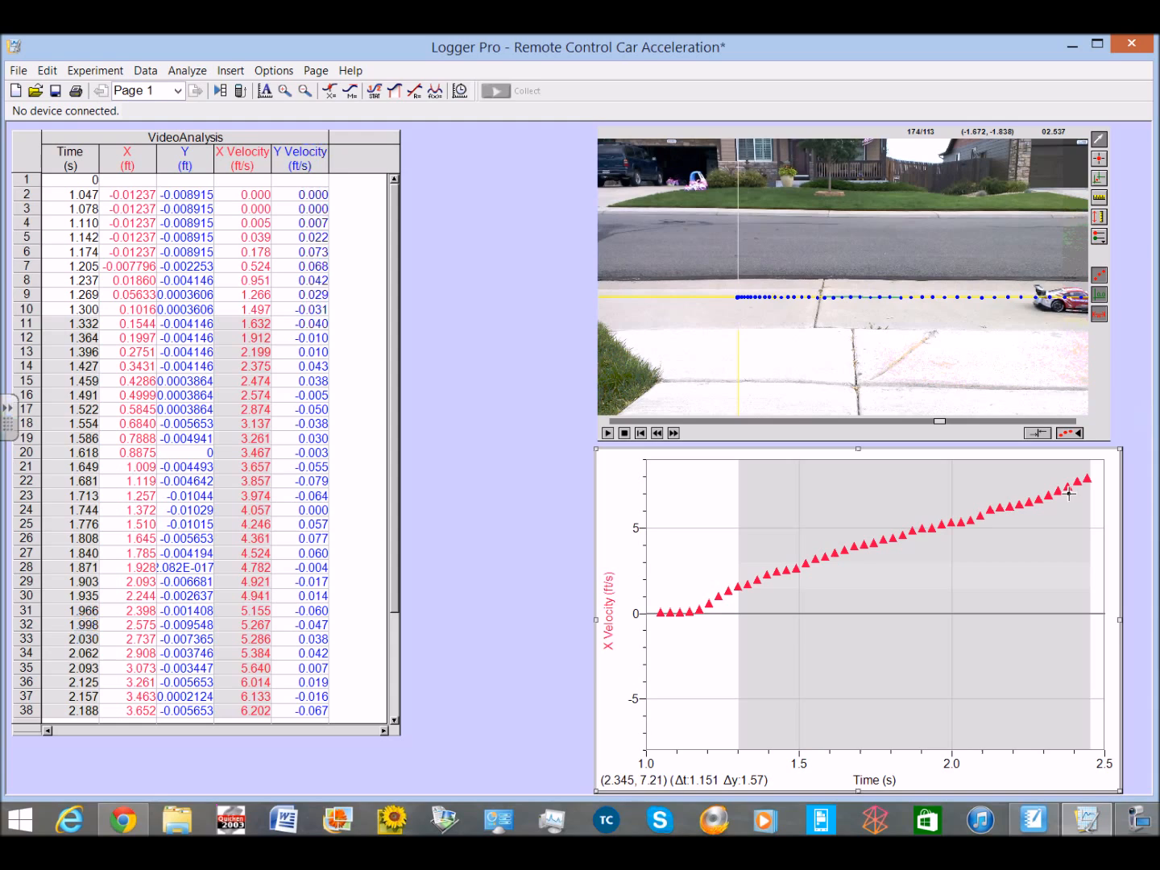
{"action": "left_click_drag", "start_coordinate": [695, 612], "coordinate": [735, 611]}
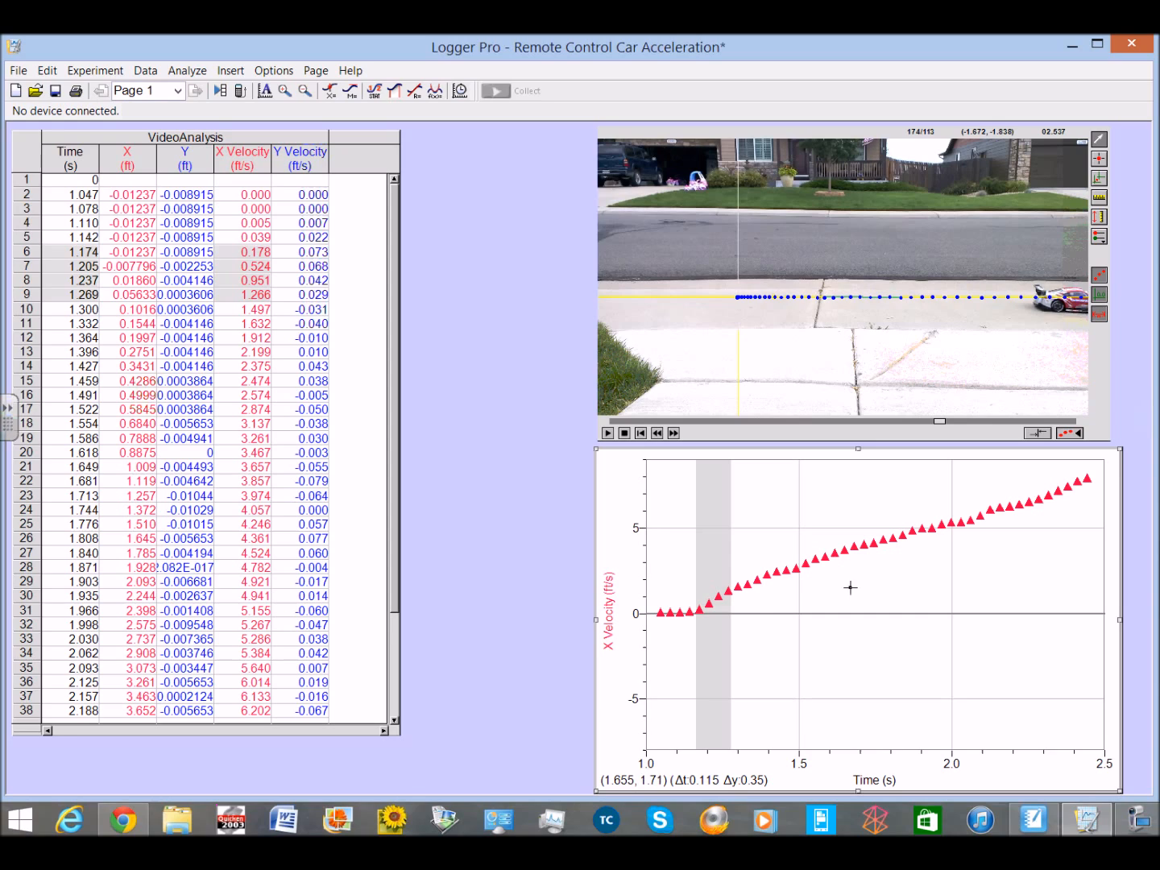
{"action": "left_click", "coordinate": [894, 580]}
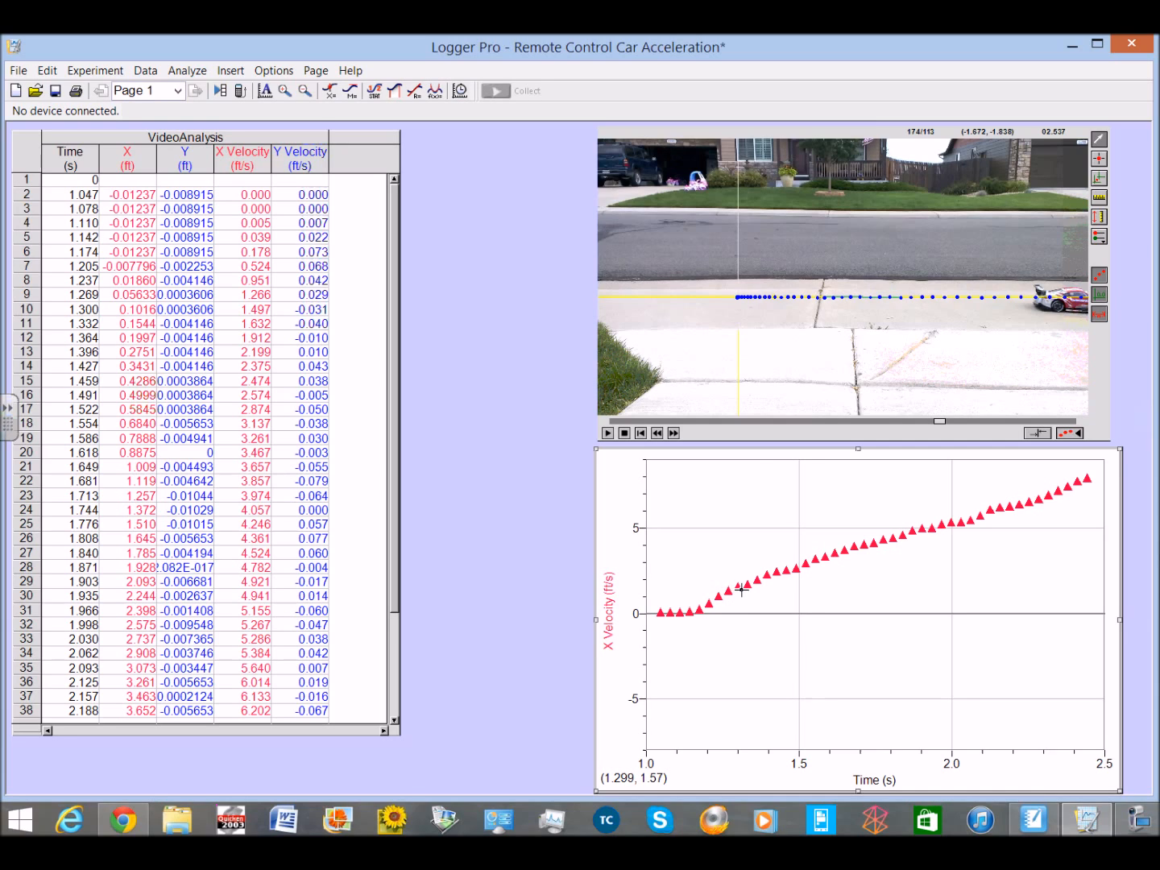
- Apply a linear fit to the X Velocity data from about 1.3 s to the last point, placing its results box below the line
{"action": "left_click_drag", "start_coordinate": [734, 587], "coordinate": [1093, 551]}
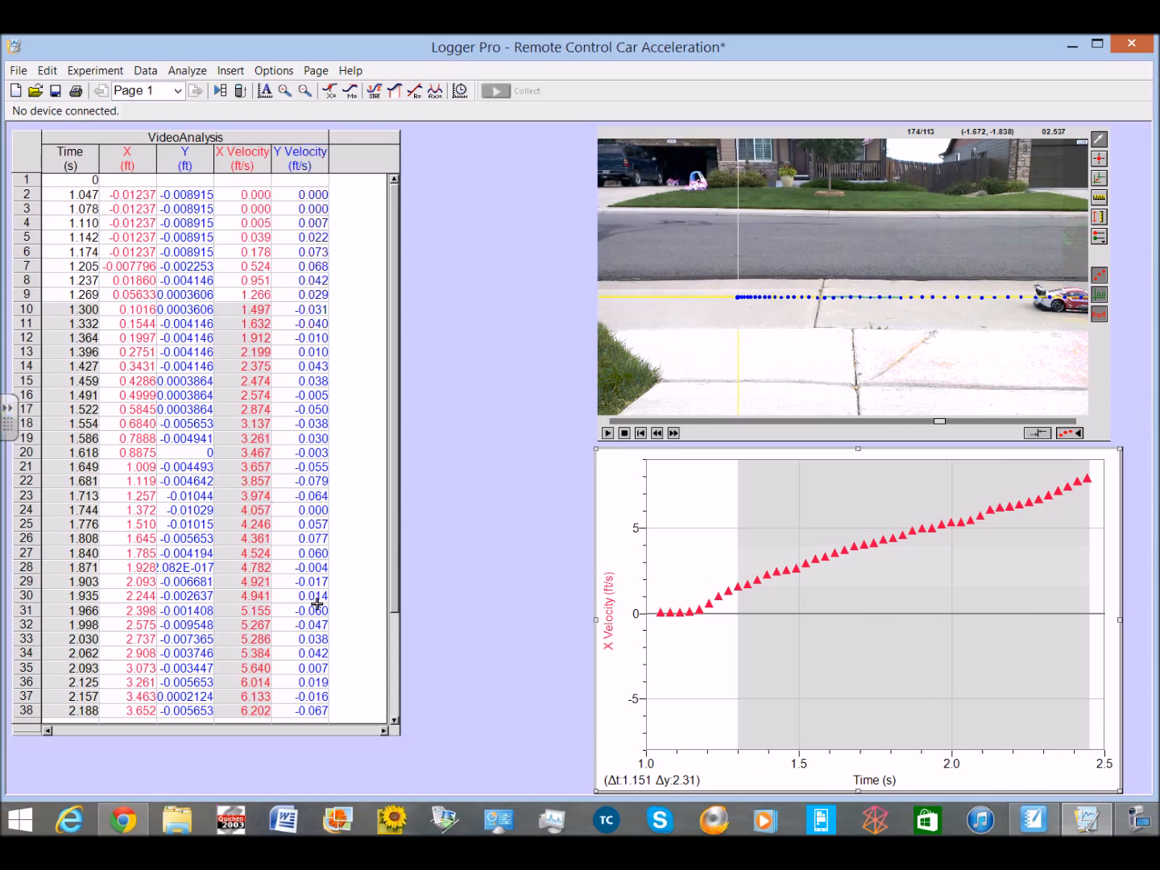
{"action": "left_click_drag", "start_coordinate": [396, 565], "coordinate": [421, 431]}
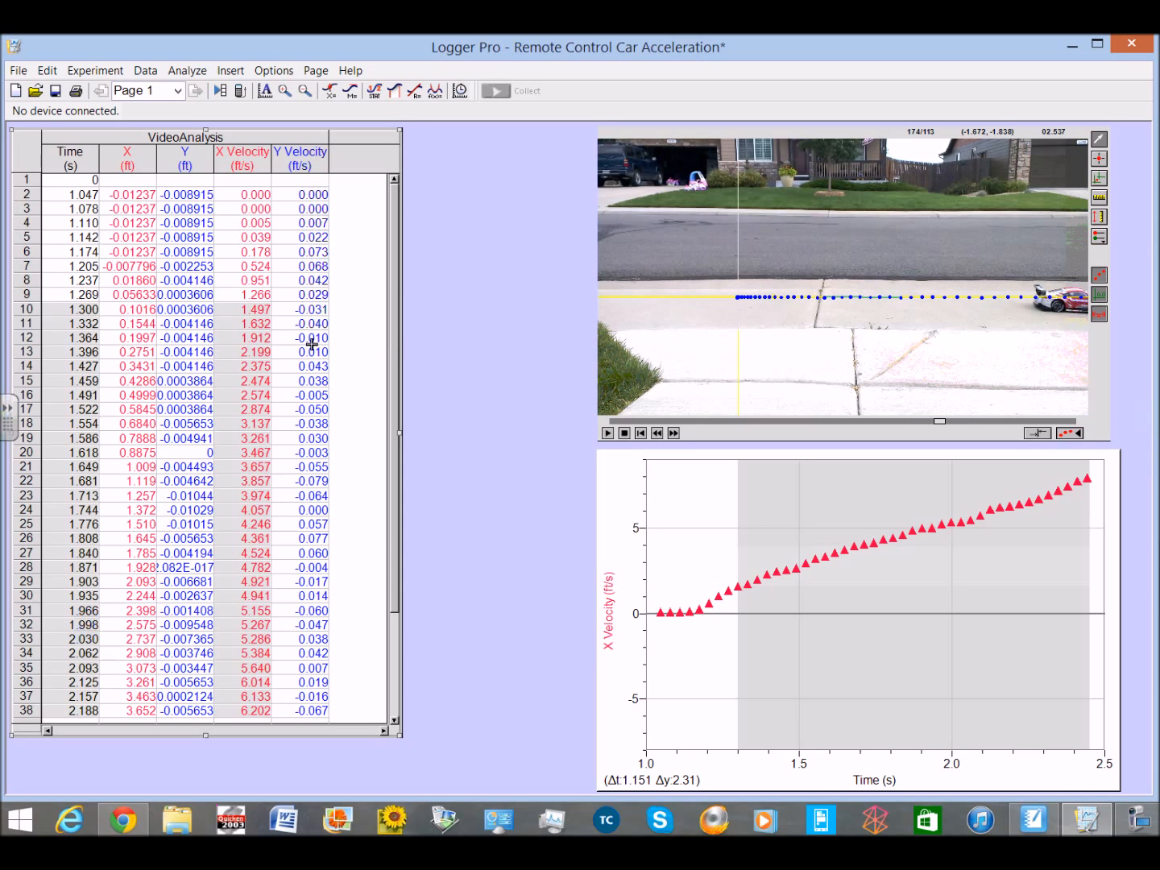
{"action": "left_click_drag", "start_coordinate": [394, 341], "coordinate": [400, 534]}
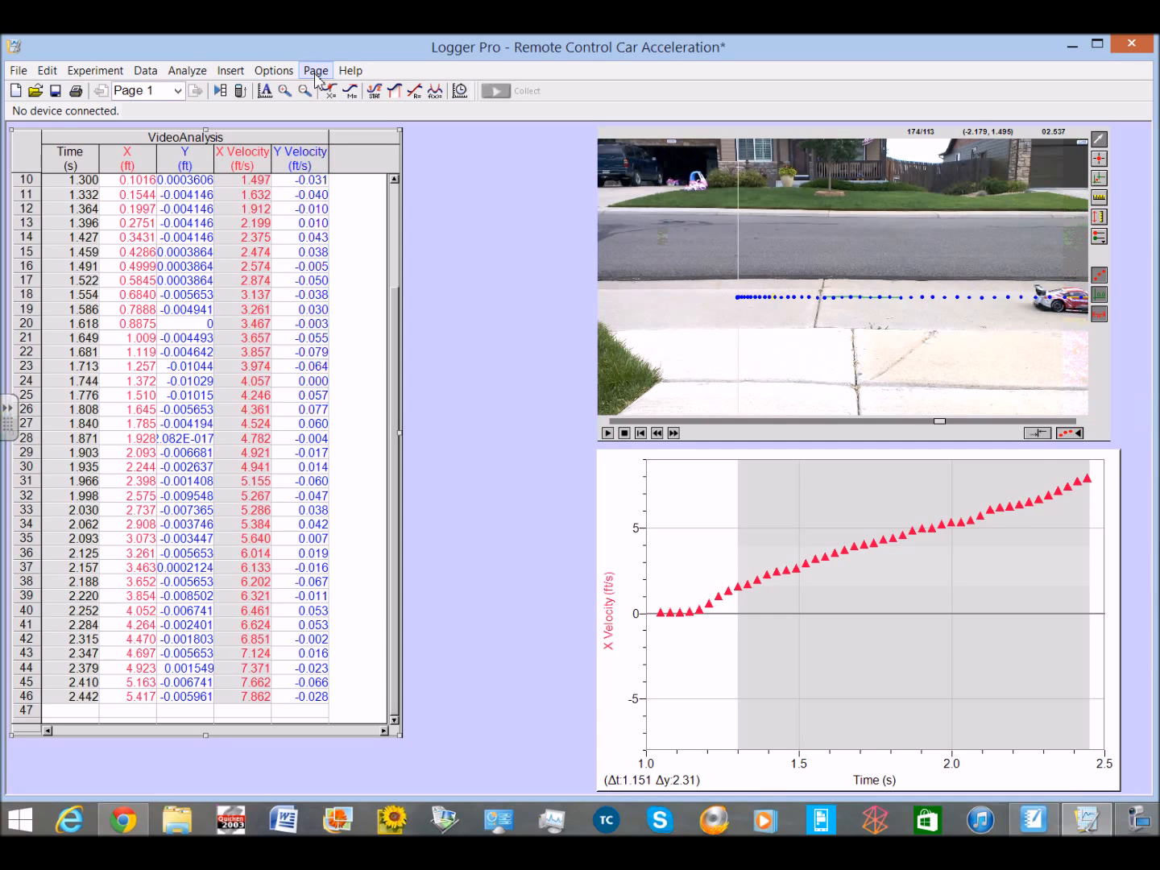
{"action": "left_click", "coordinate": [197, 77]}
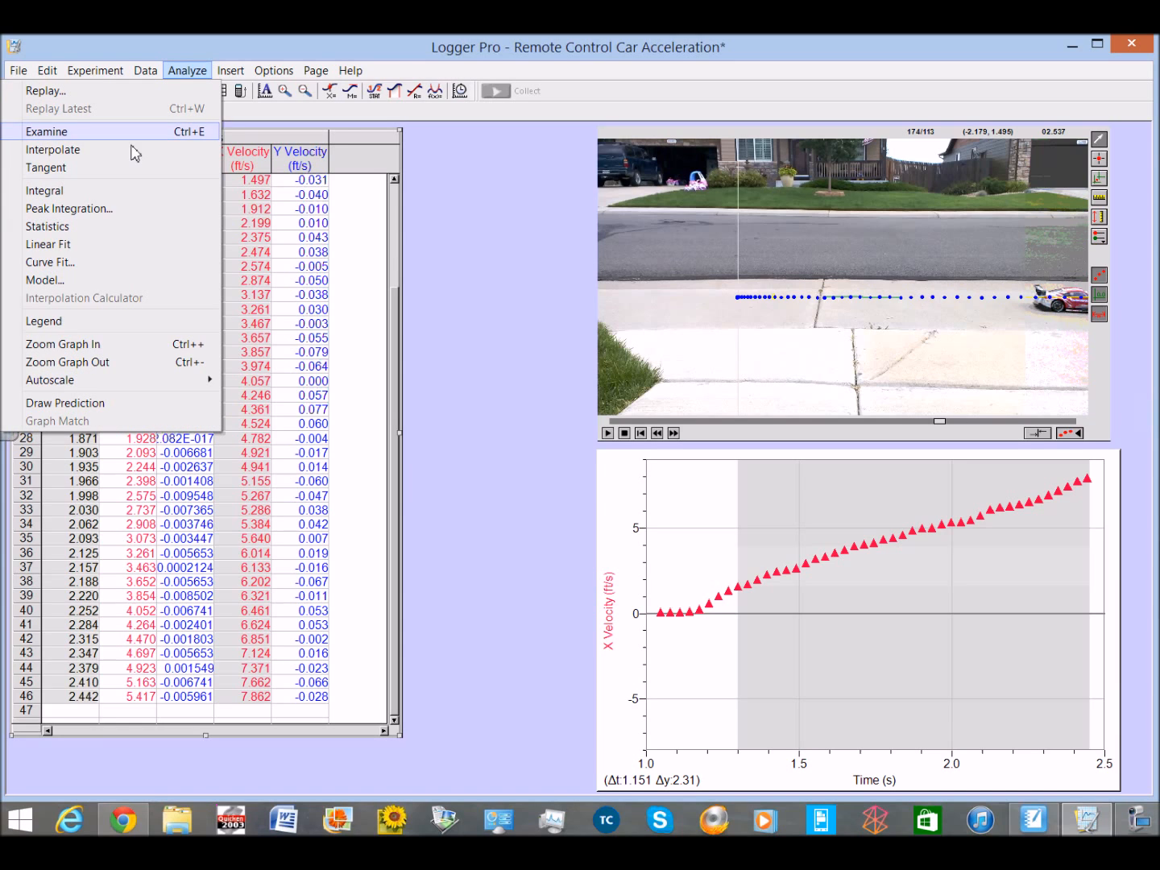
{"action": "left_click", "coordinate": [48, 243]}
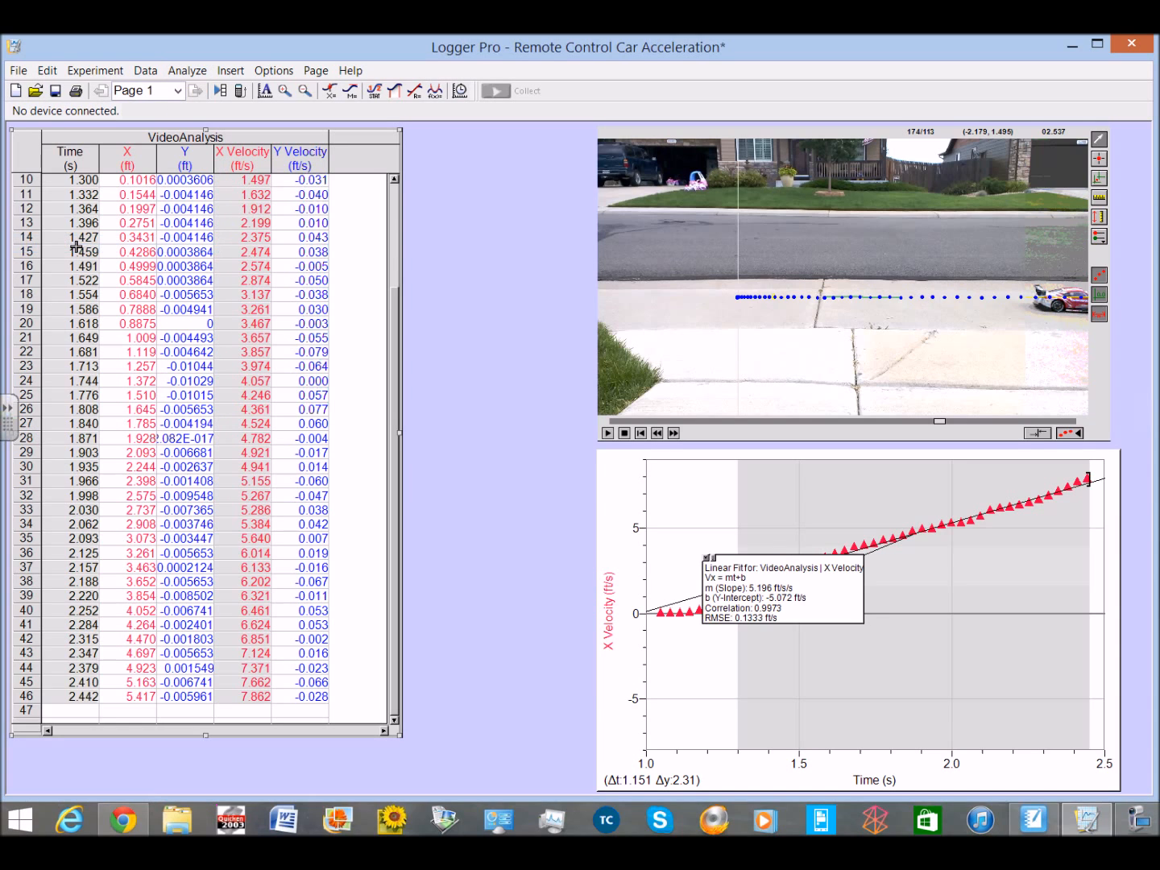
{"action": "left_click_drag", "start_coordinate": [782, 575], "coordinate": [937, 606]}
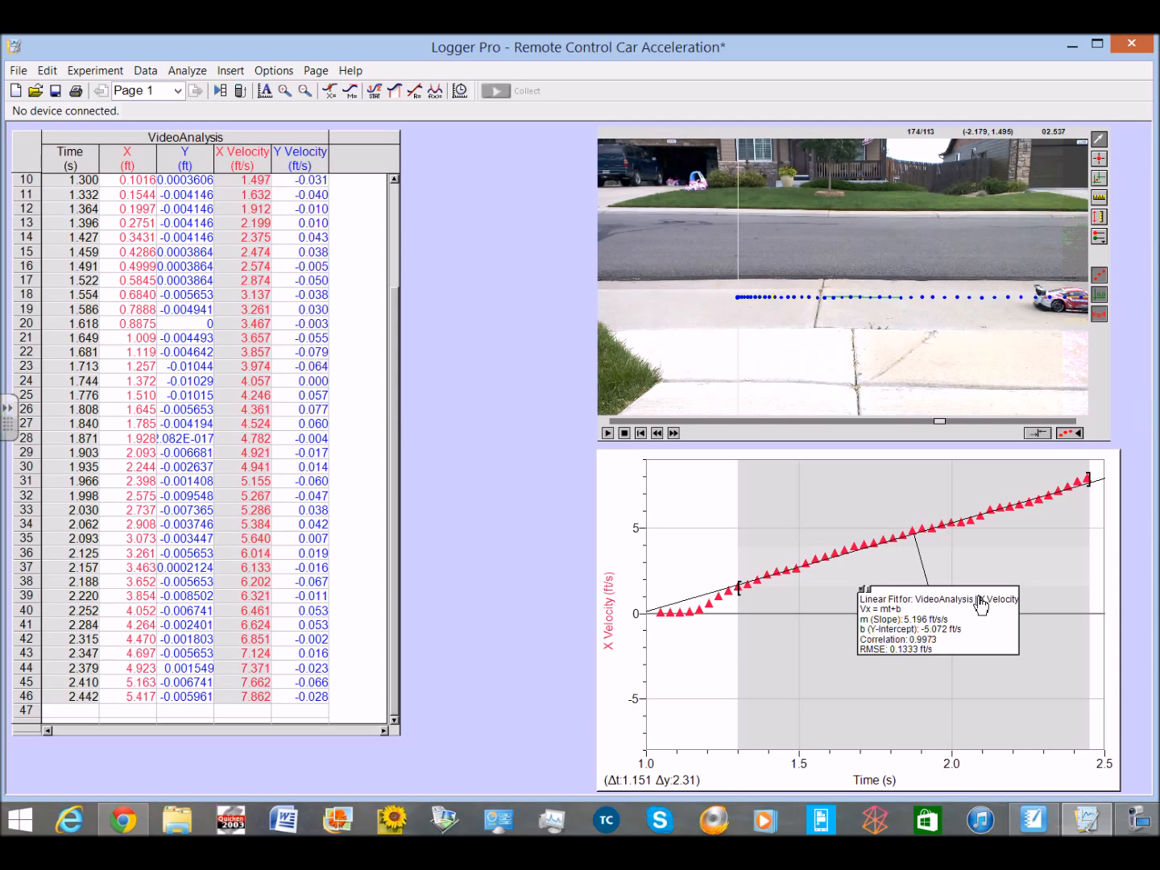
- Remove the linear fit and examine the velocity graph's early section from about 1.15 to 1.28 s
{"action": "left_click", "coordinate": [860, 589]}
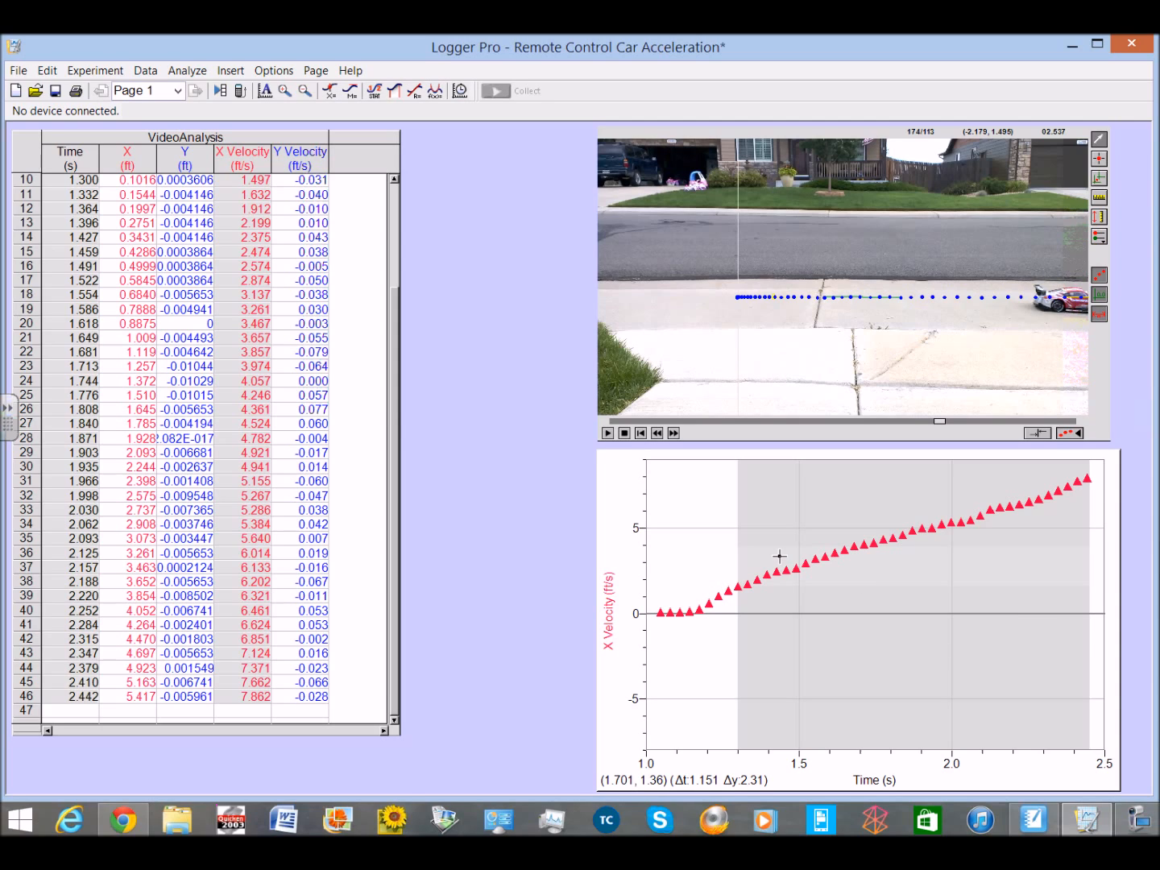
{"action": "left_click", "coordinate": [694, 487]}
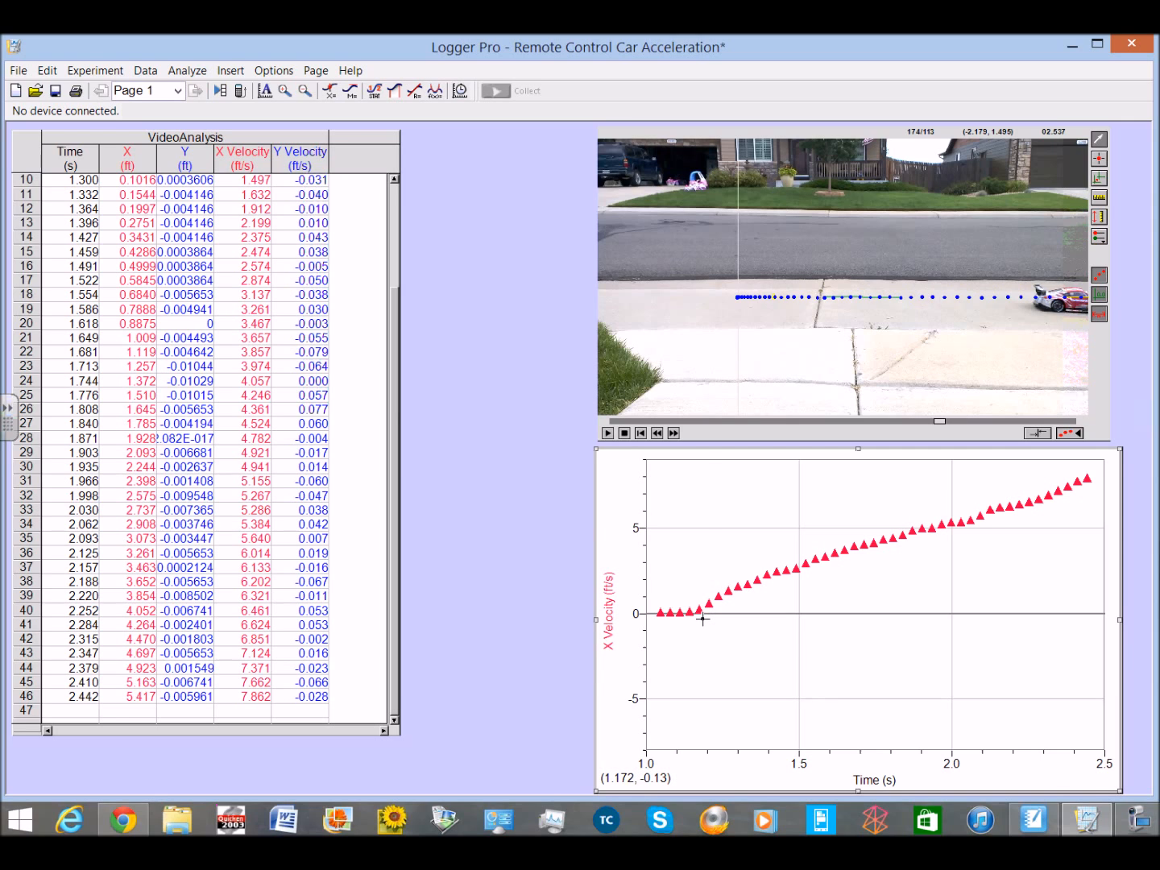
{"action": "left_click_drag", "start_coordinate": [695, 617], "coordinate": [735, 615]}
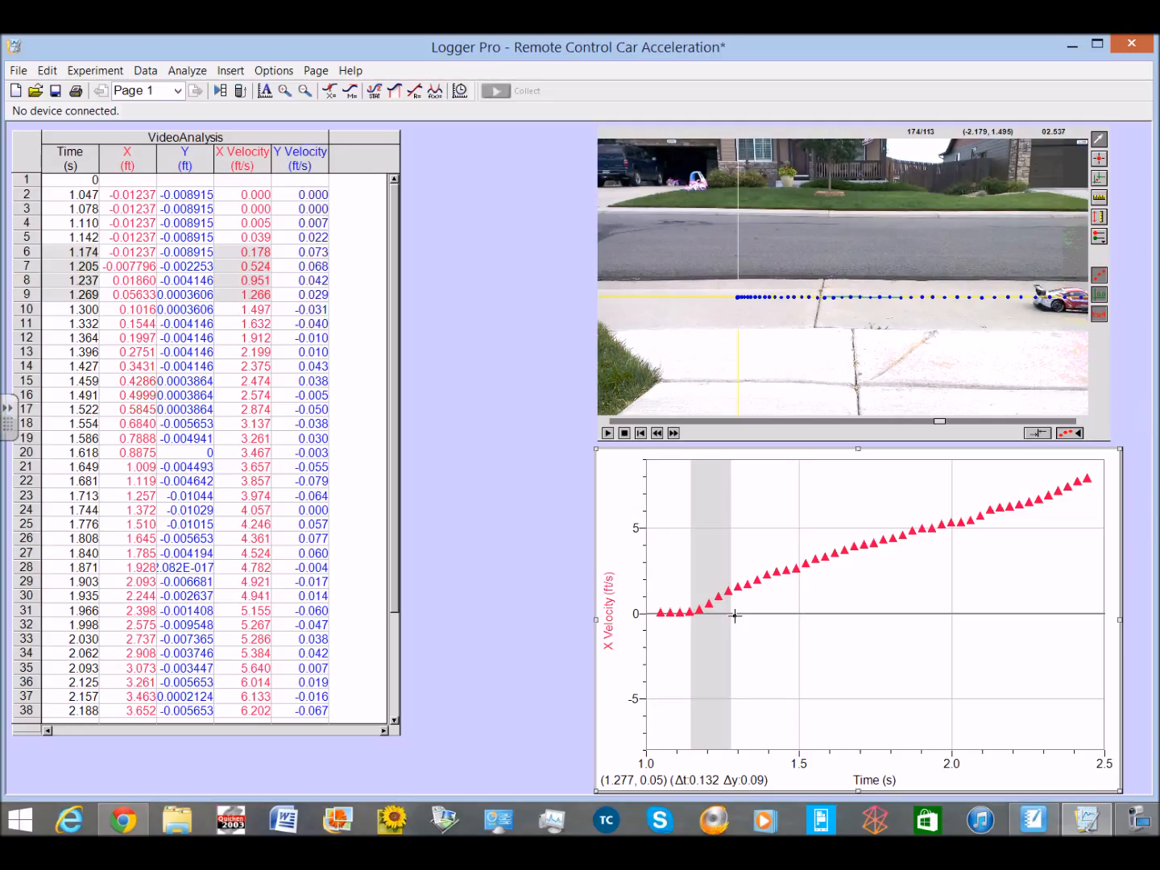
{"action": "left_click", "coordinate": [825, 531]}
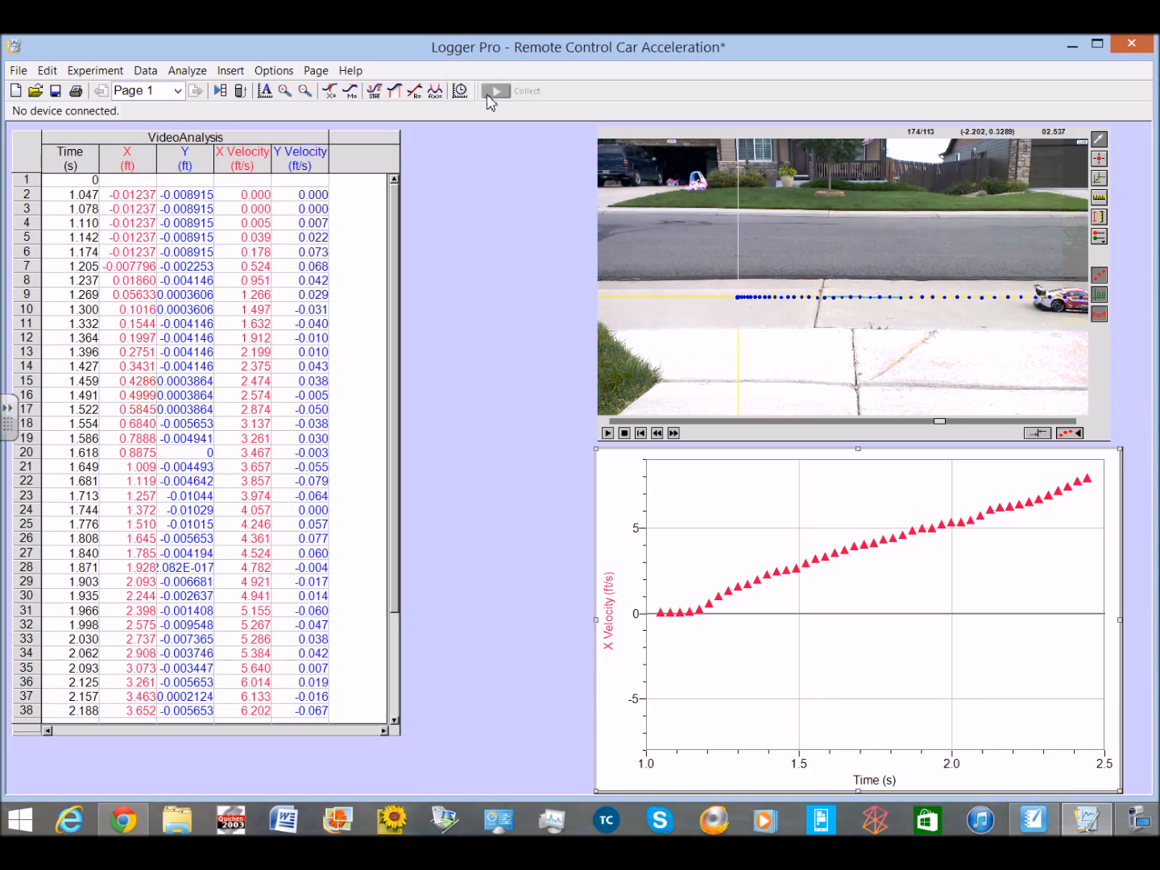
- Inspect the tangent slope along the X Velocity graph and close the tangent read-out
{"action": "left_click", "coordinate": [352, 94]}
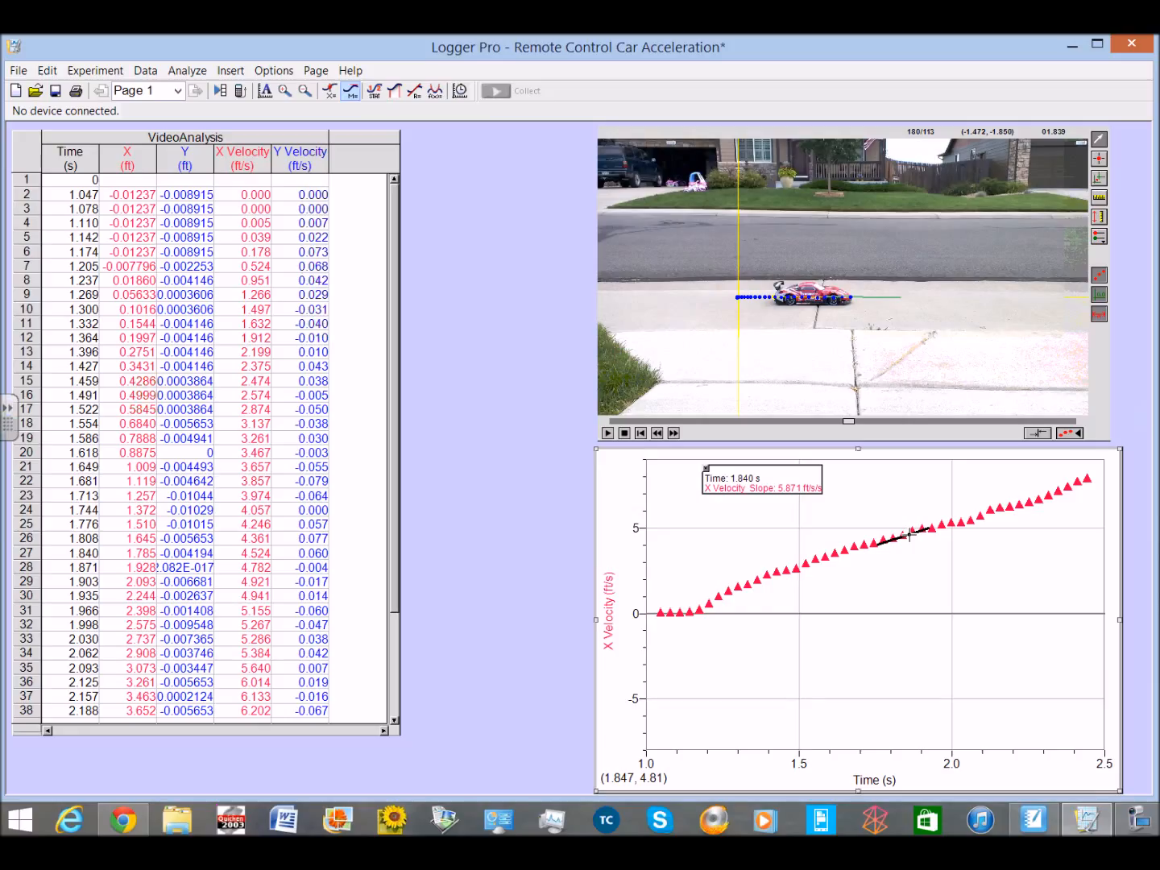
{"action": "left_click", "coordinate": [707, 469]}
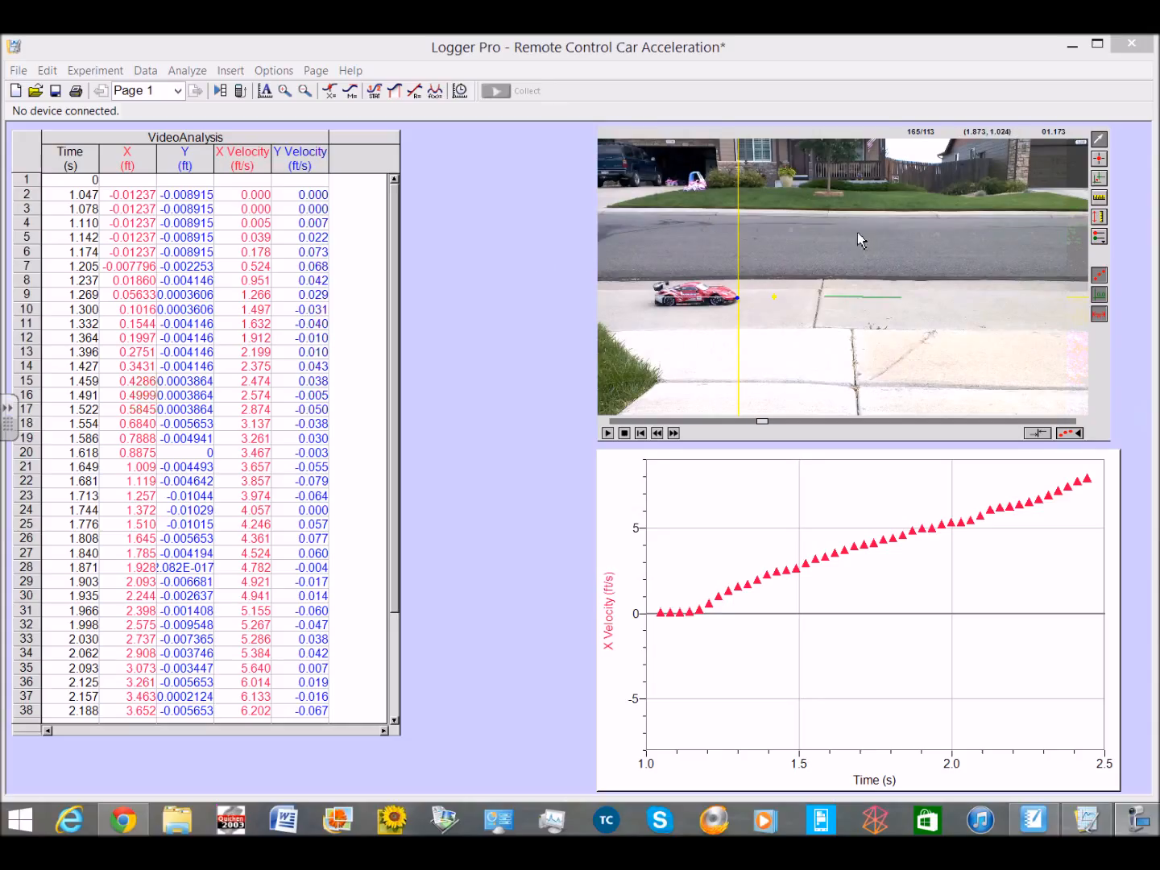
- Resize the VideoAnalysis data table so that it is only slightly wider than its five columns
{"action": "left_click", "coordinate": [644, 140]}
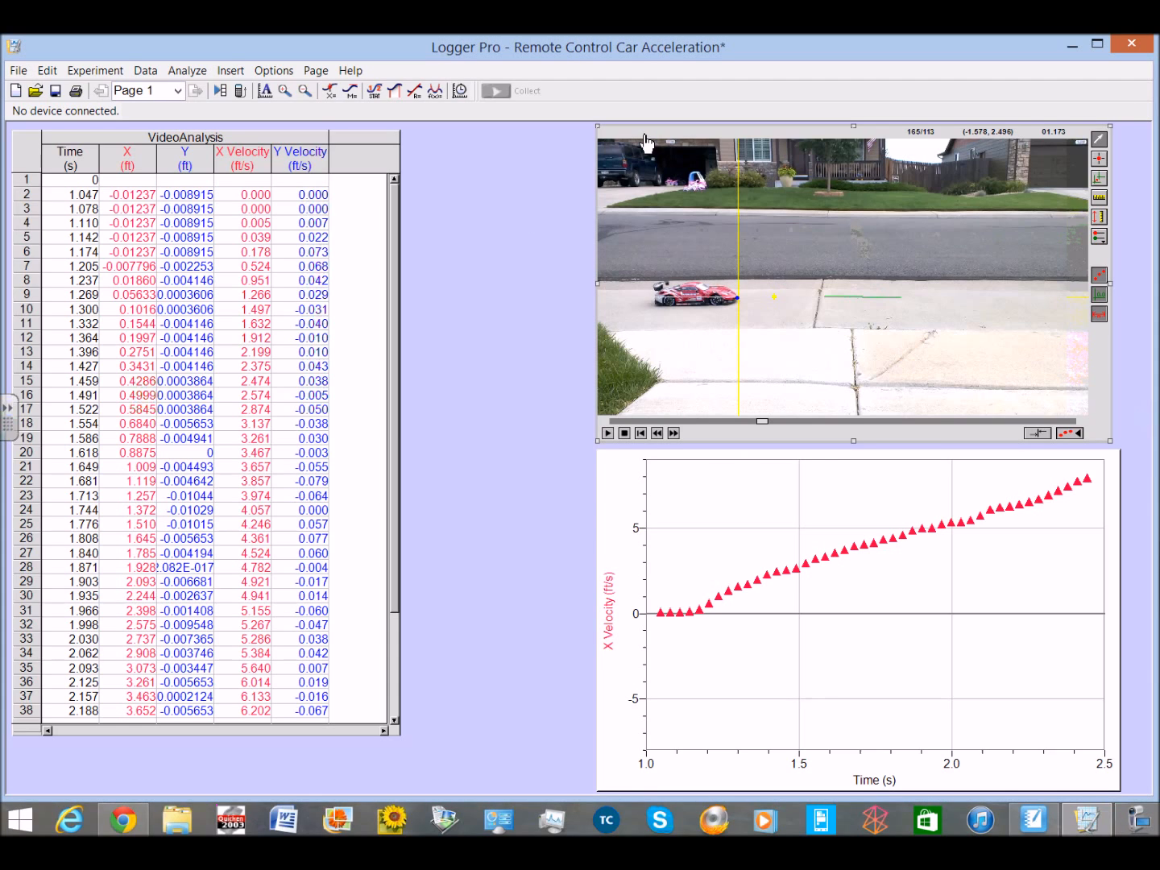
{"action": "right_click", "coordinate": [644, 141]}
{"action": "left_click", "coordinate": [626, 142]}
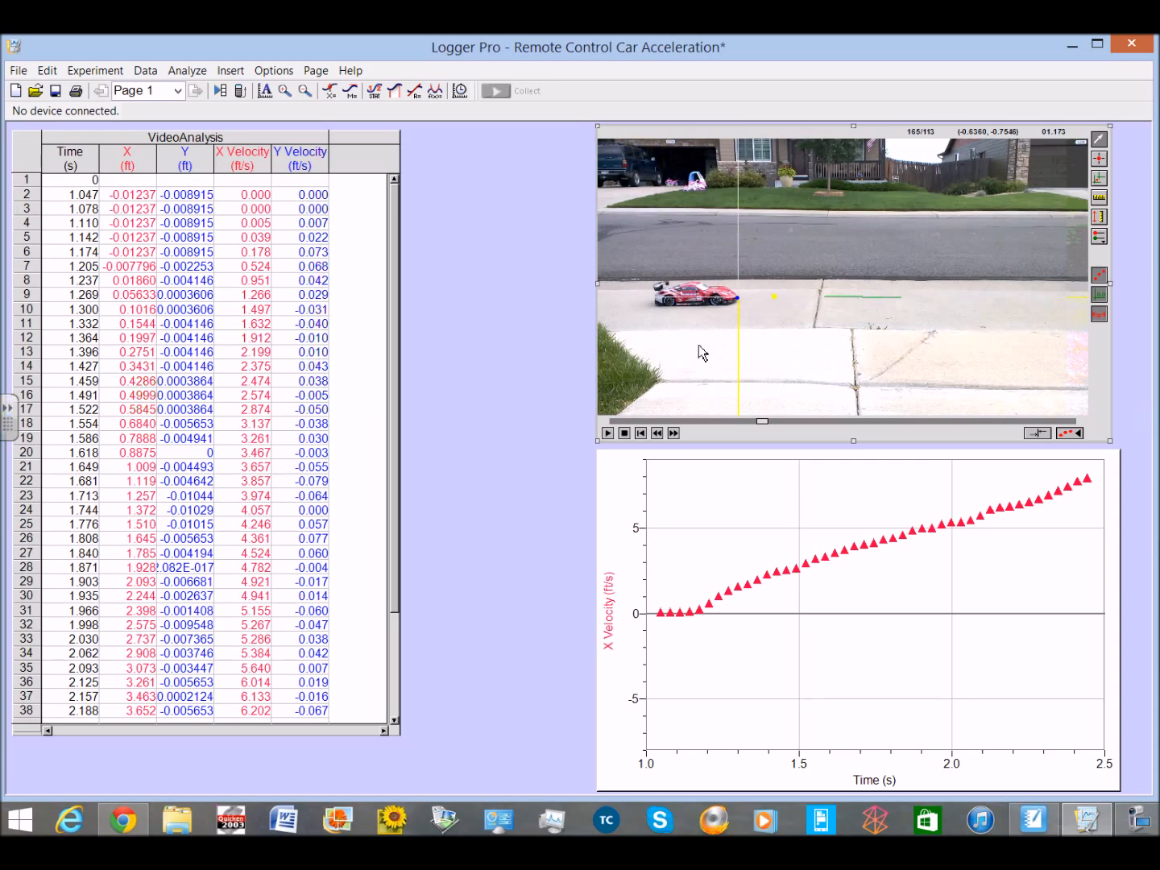
{"action": "left_click", "coordinate": [331, 142]}
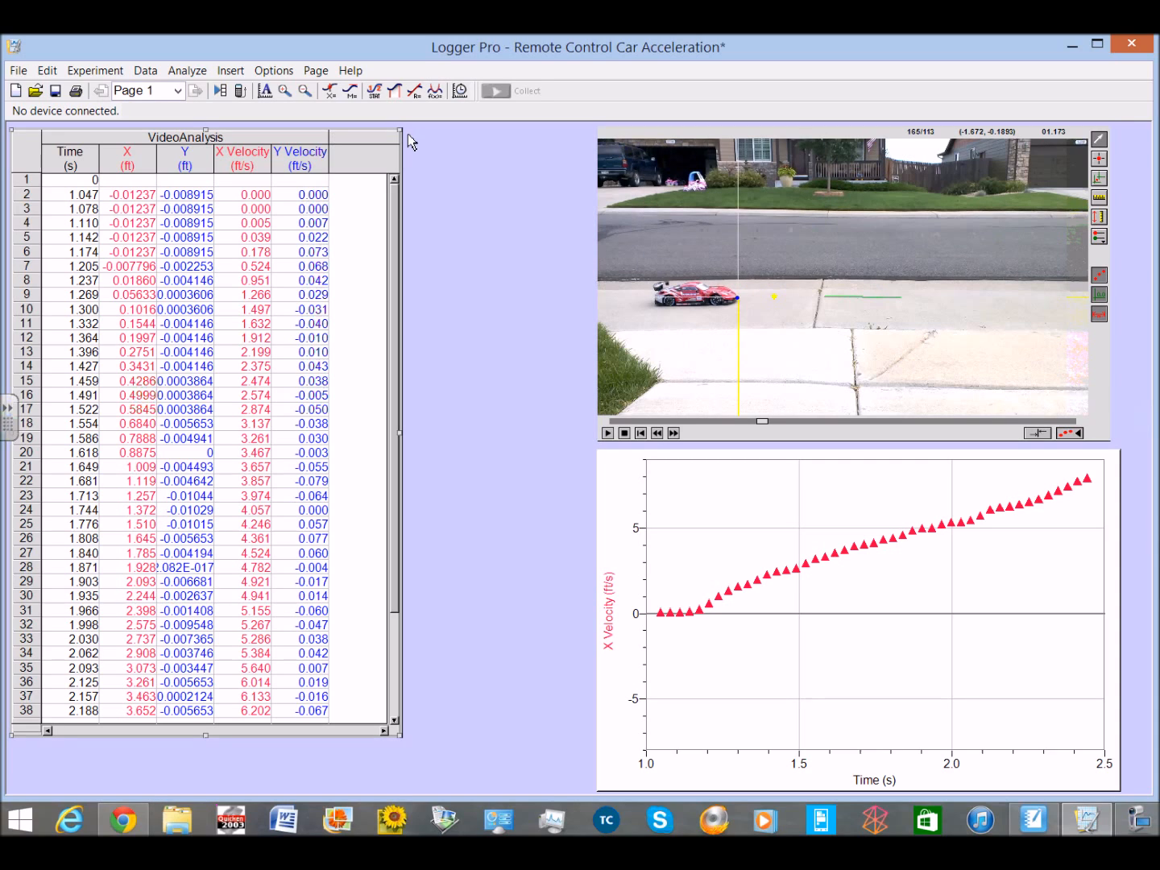
{"action": "left_click_drag", "start_coordinate": [396, 134], "coordinate": [578, 133]}
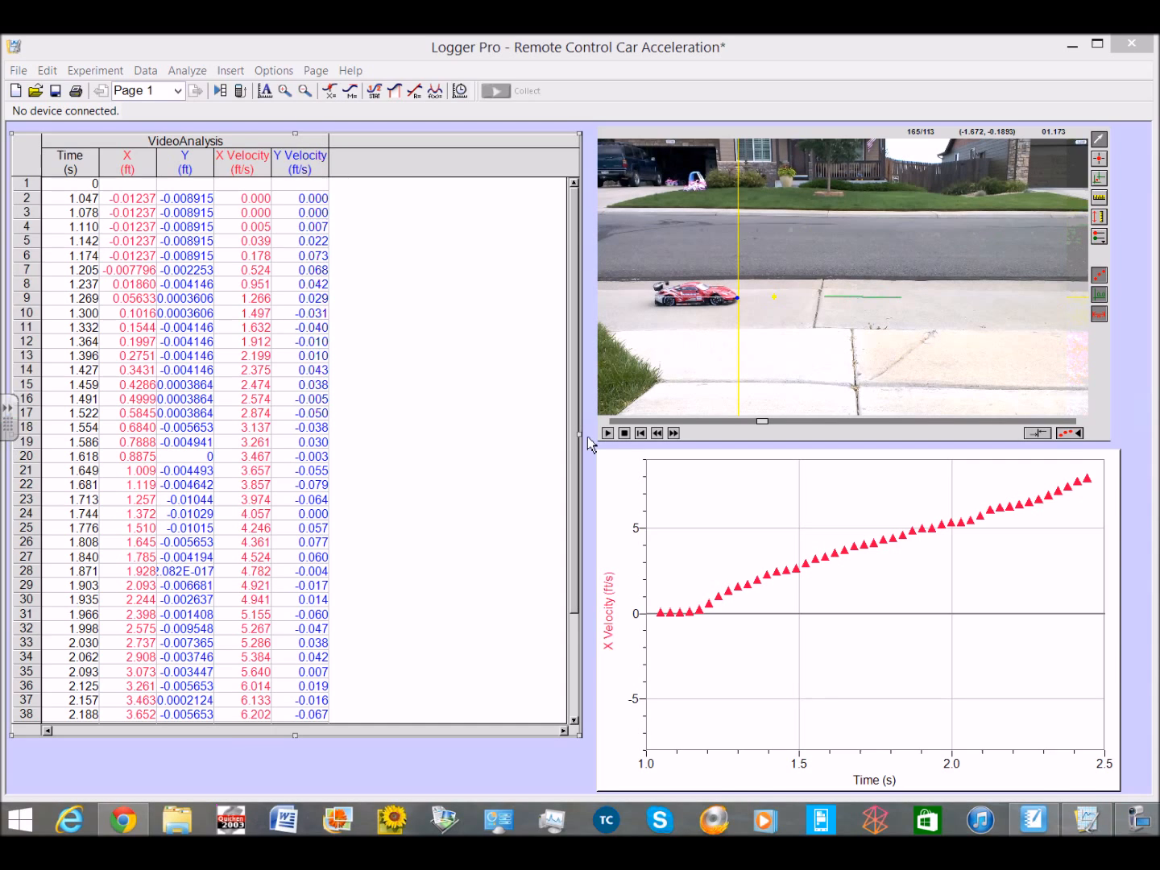
{"action": "left_click_drag", "start_coordinate": [578, 435], "coordinate": [363, 436]}
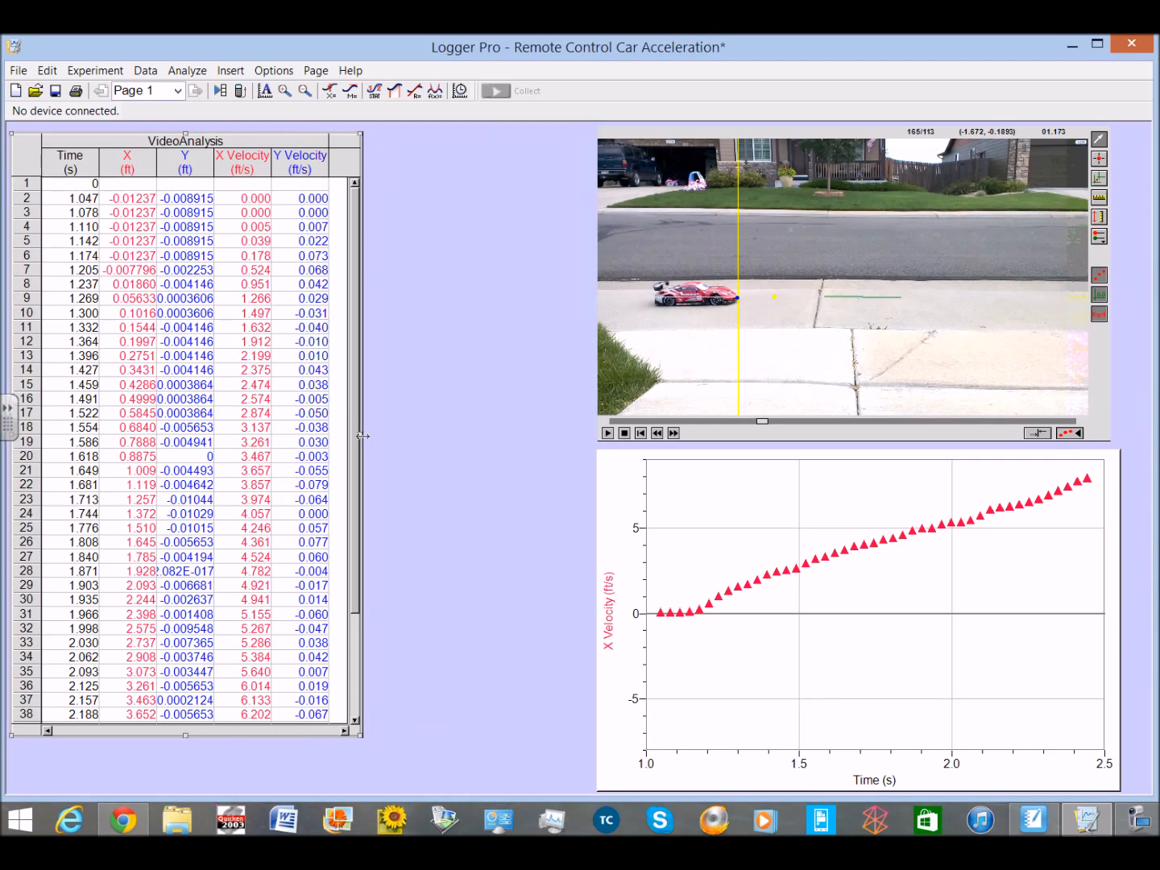
- Move the video right beside the data table and realign the graph beneath it
{"action": "left_click_drag", "start_coordinate": [733, 130], "coordinate": [520, 135]}
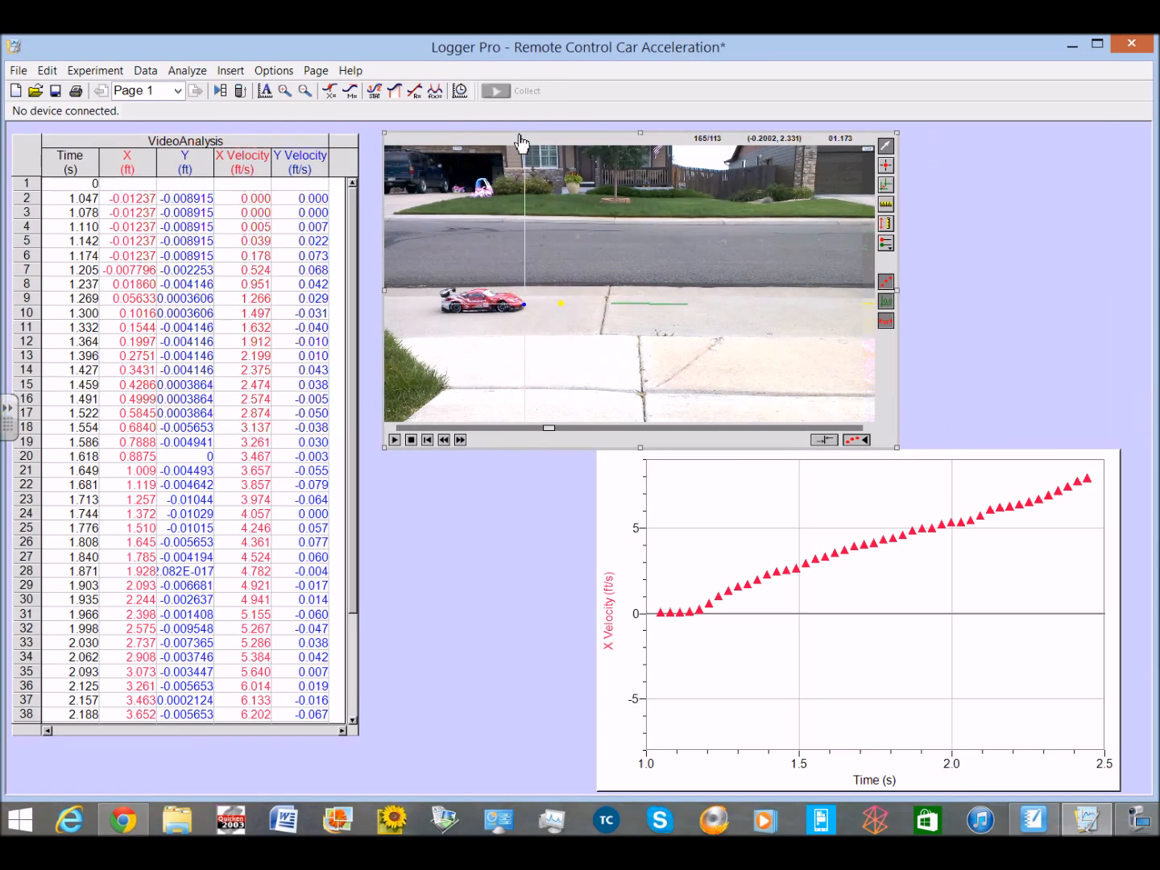
{"action": "left_click", "coordinate": [728, 467]}
{"action": "left_click_drag", "start_coordinate": [734, 460], "coordinate": [511, 469]}
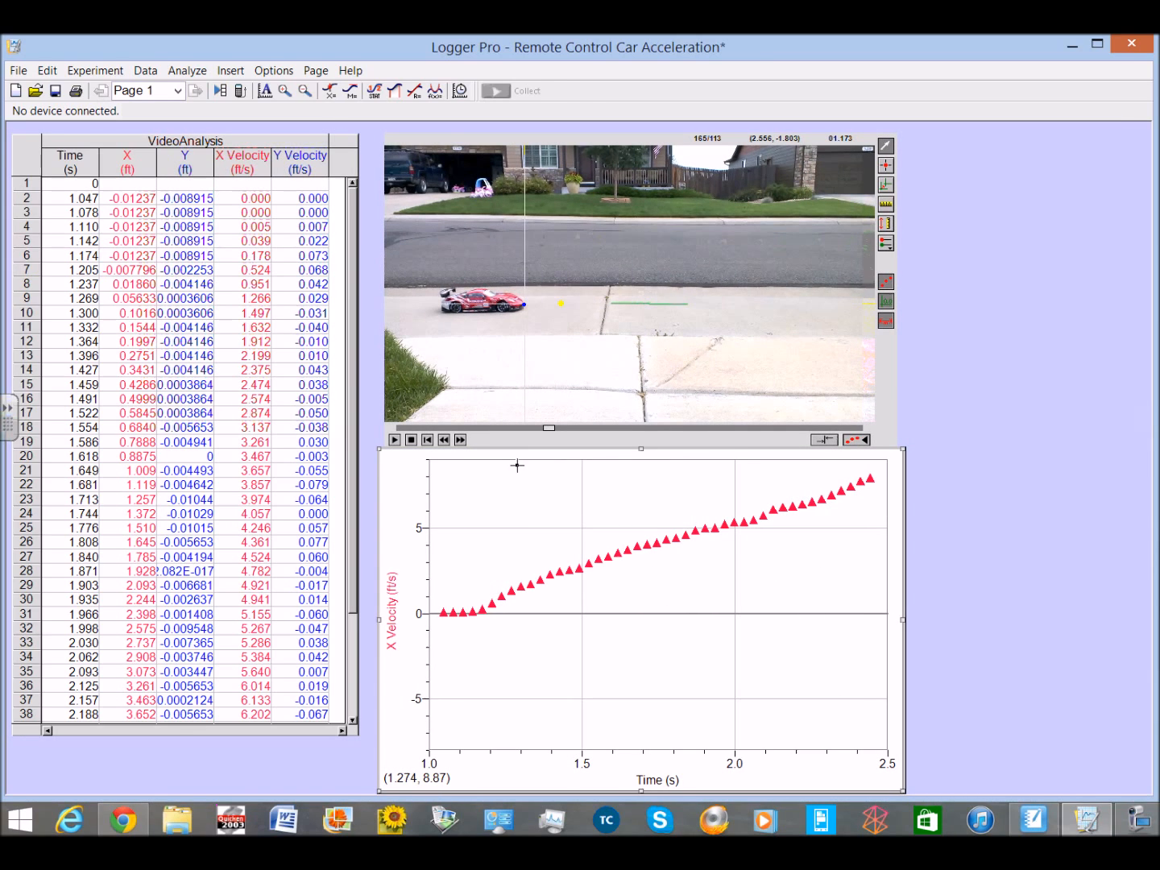
- Open Snipping Tool, place it clear of the graph, and capture a rectangular snip covering the data table, video and velocity graph
{"action": "left_click", "coordinate": [1159, 820]}
{"action": "left_click_drag", "start_coordinate": [1131, 705], "coordinate": [851, 702]}
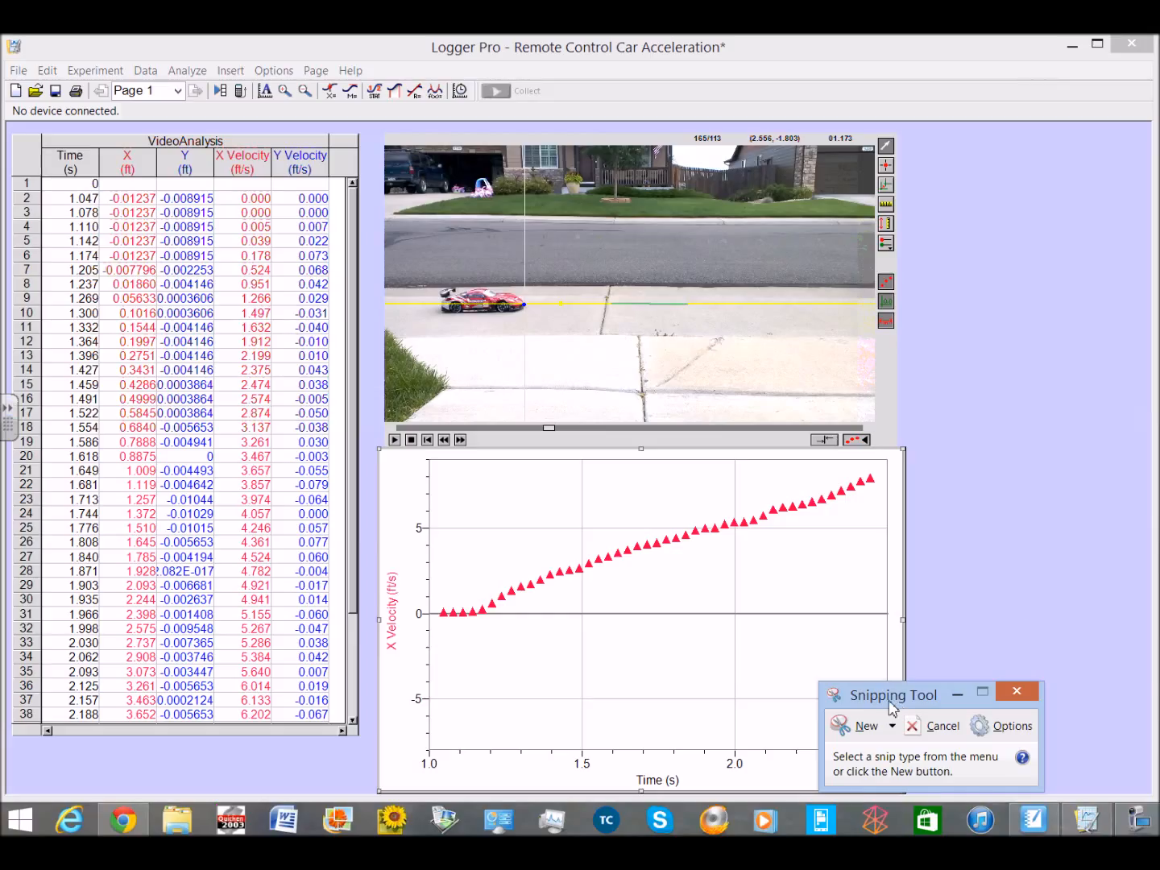
{"action": "left_click_drag", "start_coordinate": [887, 693], "coordinate": [995, 678]}
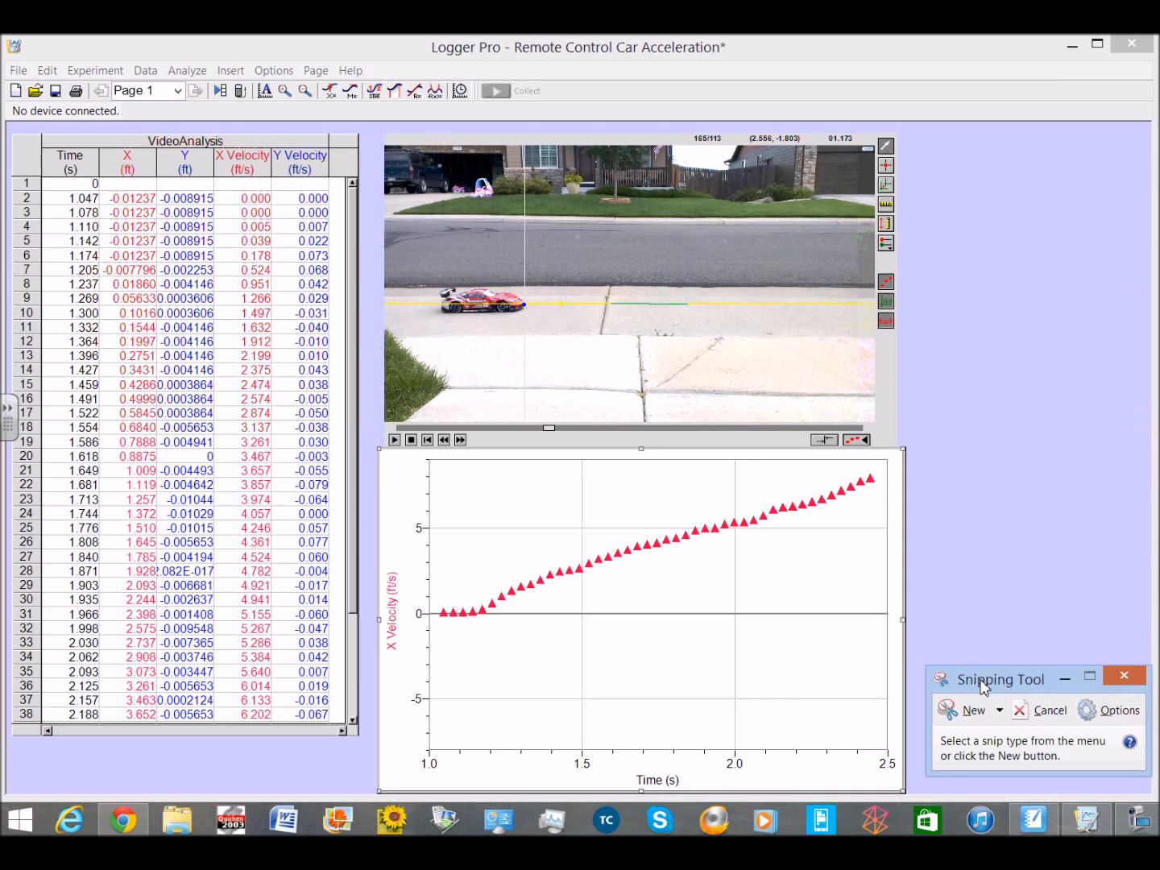
{"action": "left_click", "coordinate": [971, 714]}
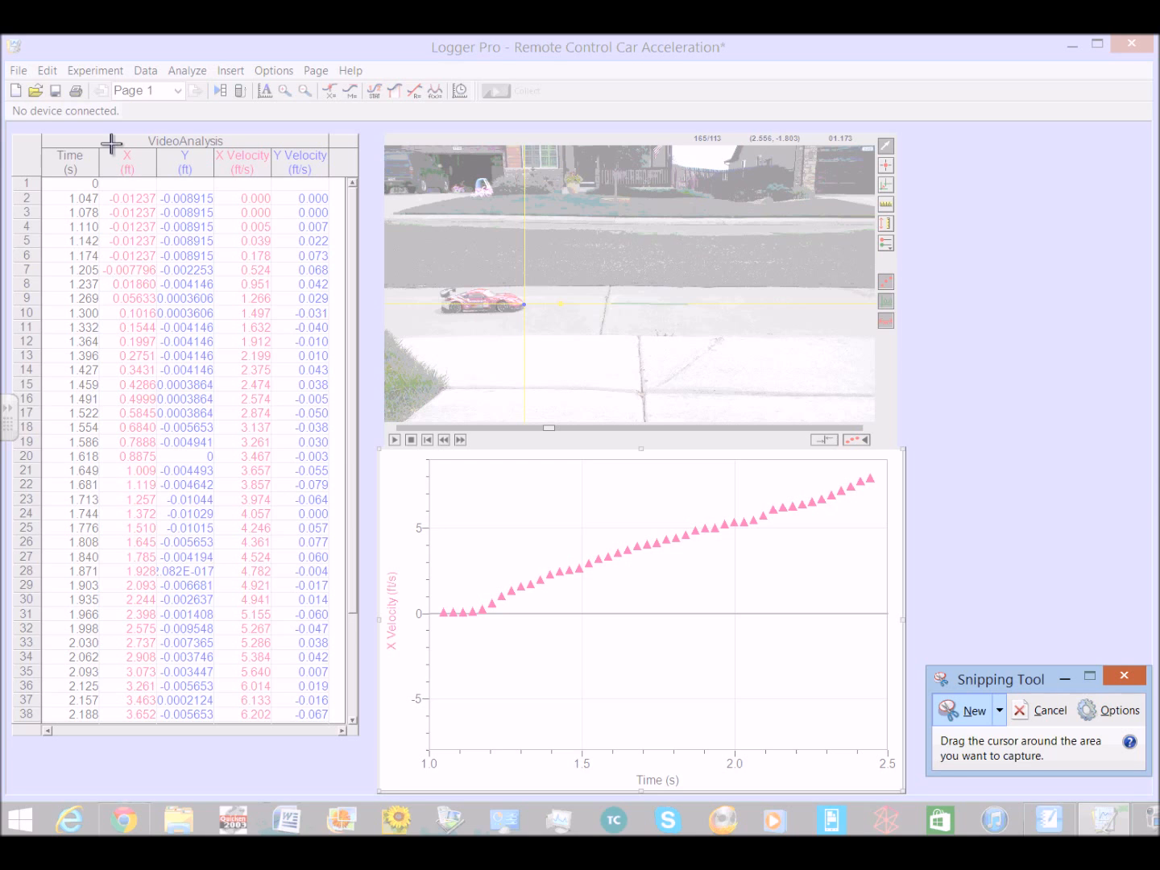
{"action": "left_click_drag", "start_coordinate": [15, 137], "coordinate": [910, 795]}
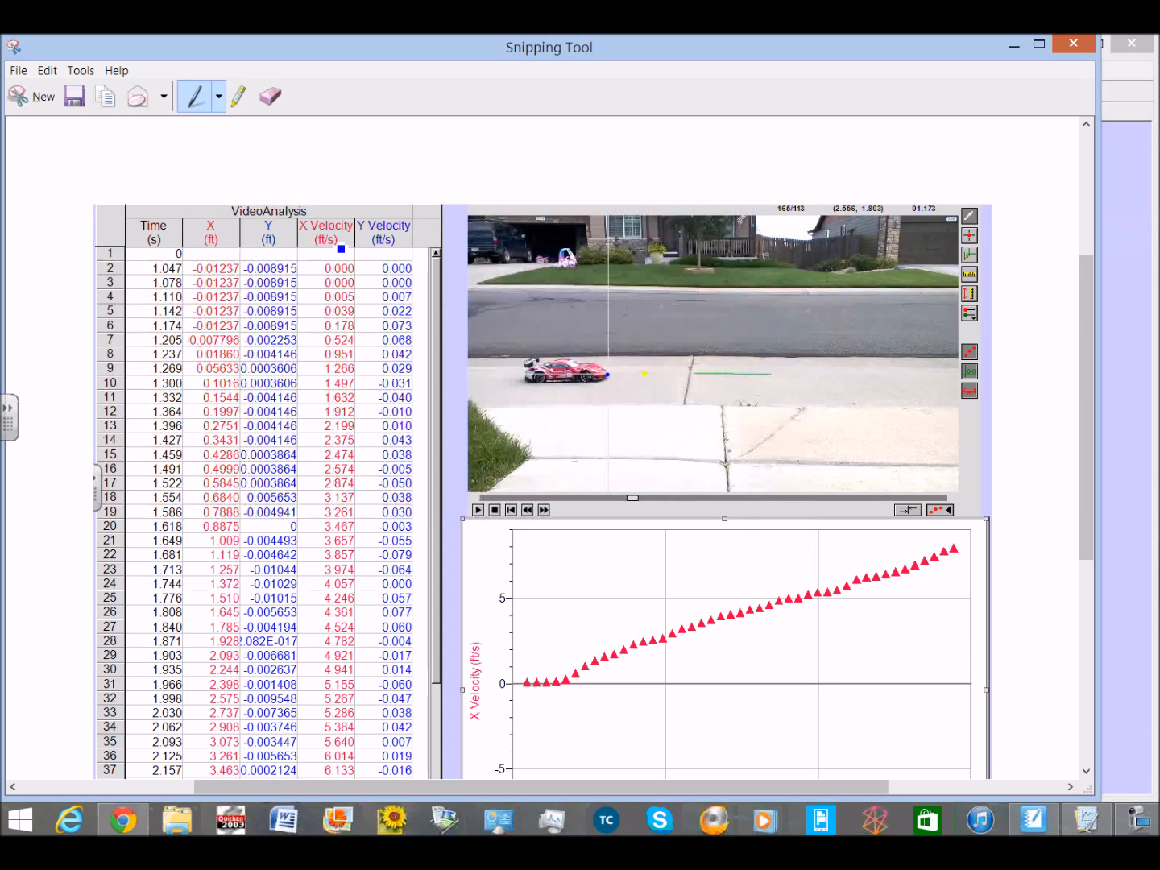
- Copy the captured snip to the clipboard and close Snipping Tool without saving the snip
{"action": "left_click", "coordinate": [112, 105]}
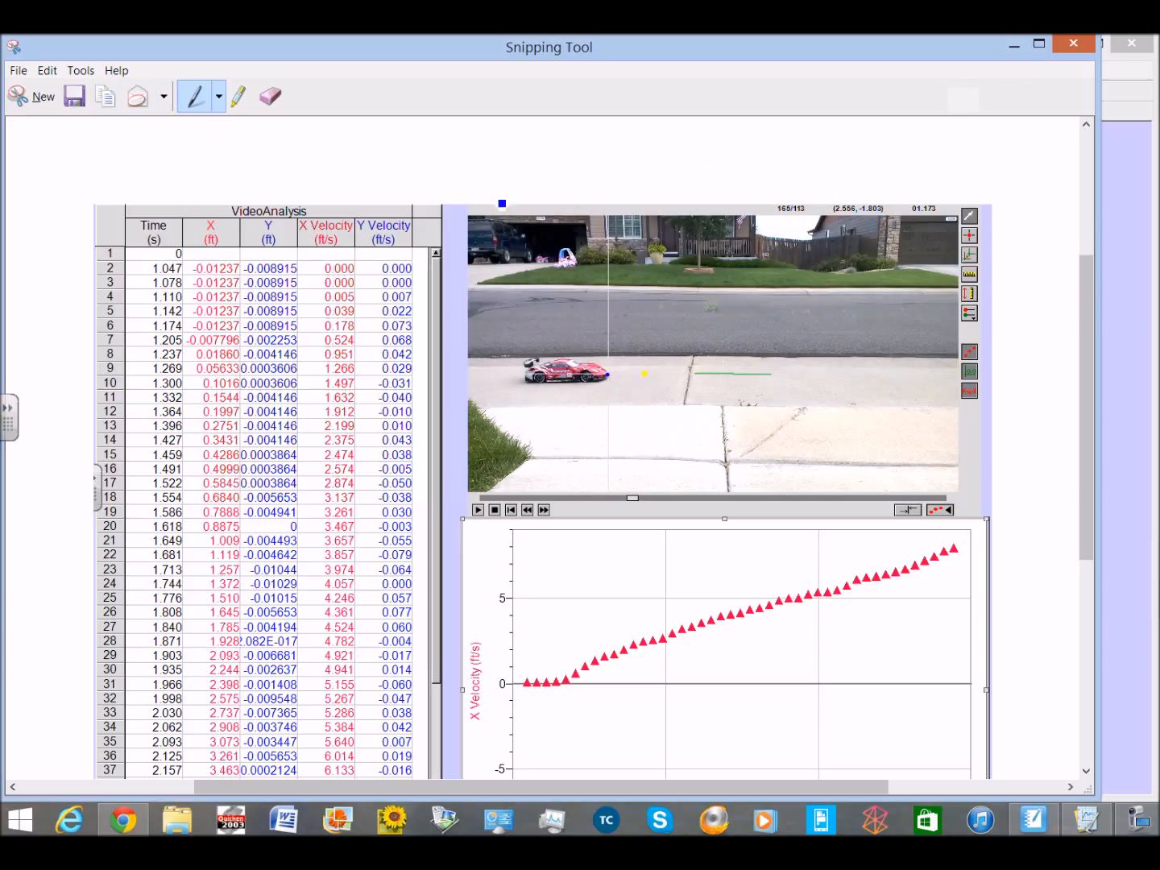
{"action": "left_click", "coordinate": [1065, 45]}
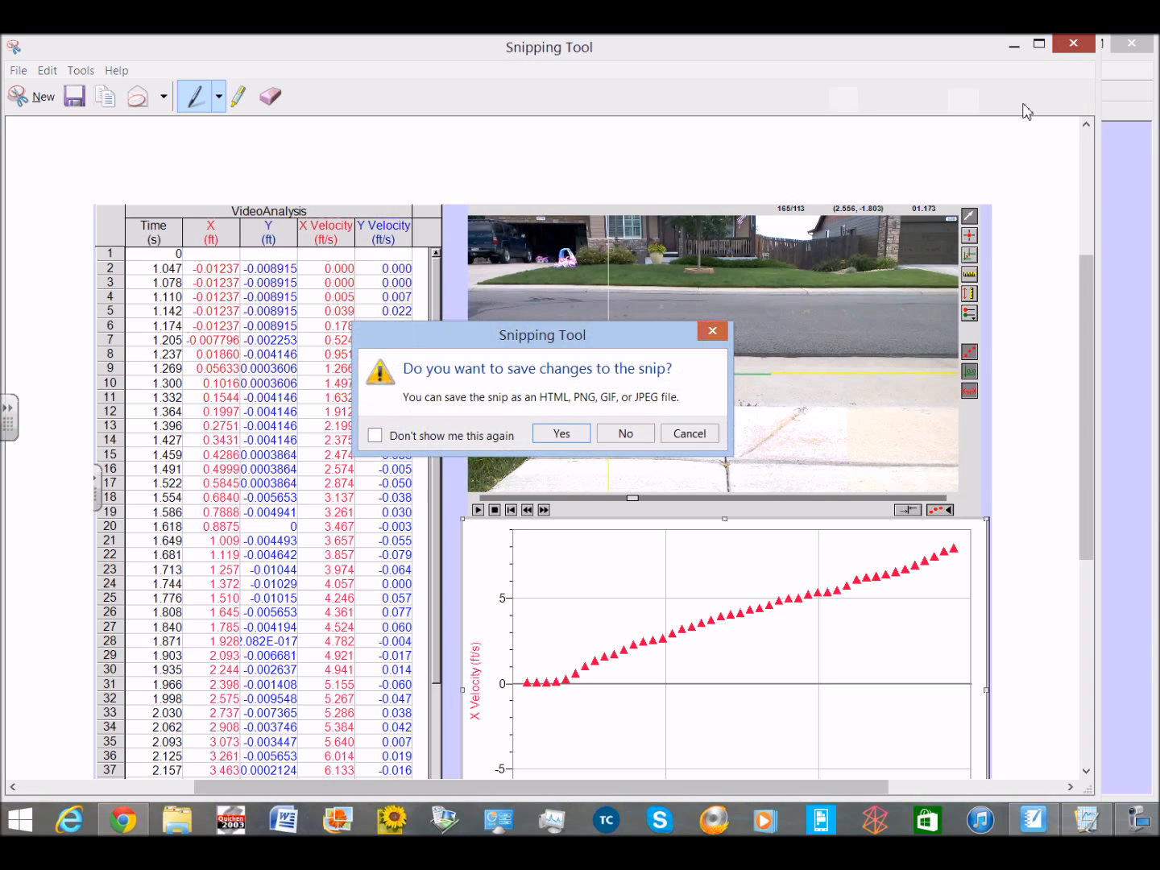
{"action": "left_click", "coordinate": [626, 434]}
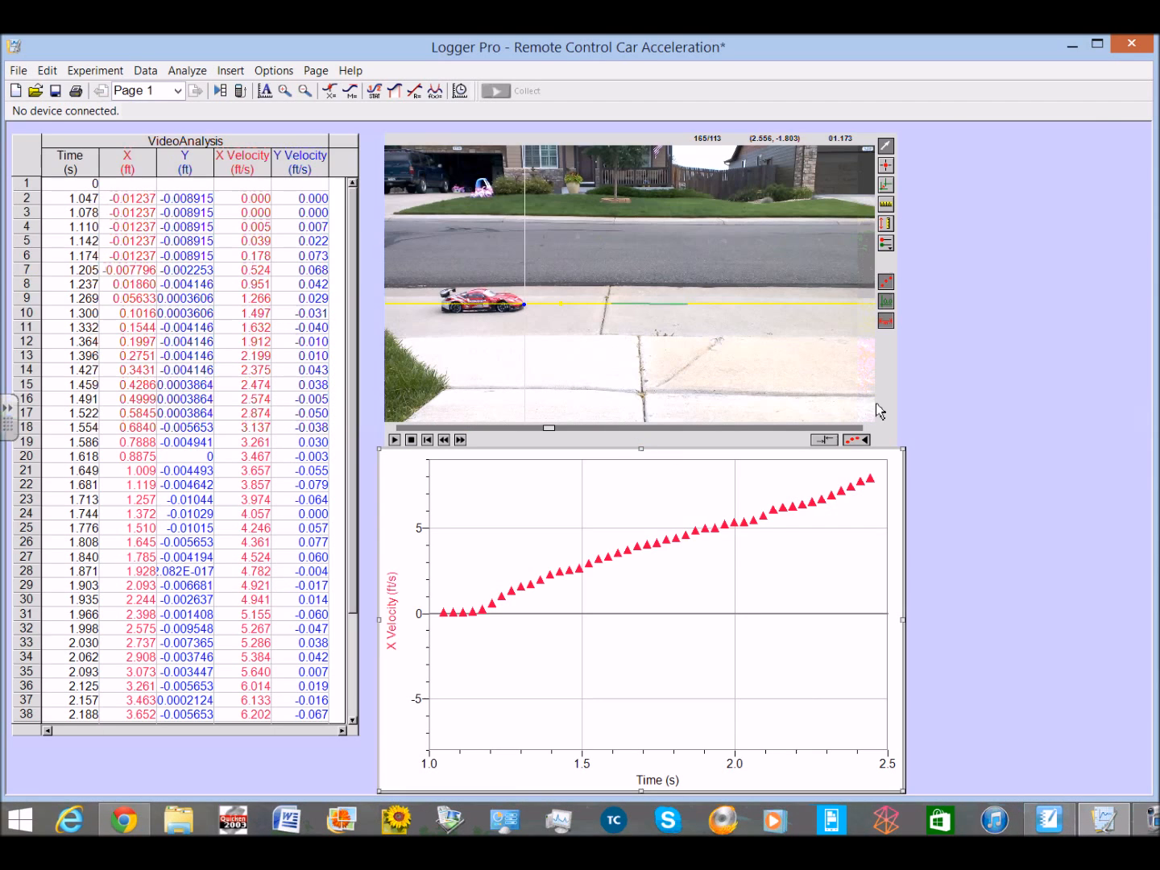